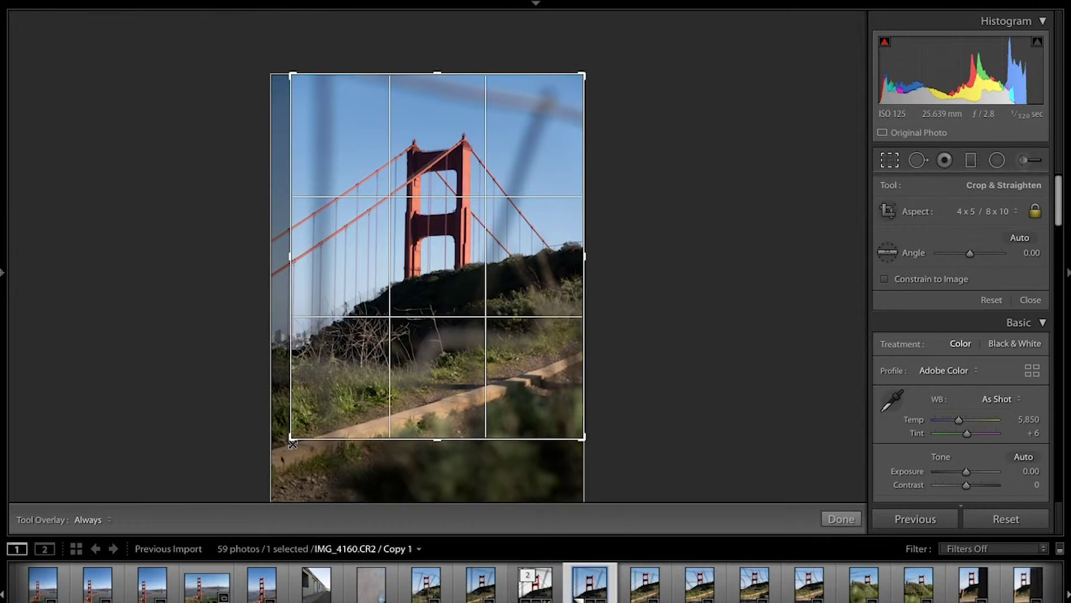
# - Straighten the 4 x 5 / 8 x 10 crop of the bridge photo to an angle of -0.74 and apply it
pyautogui.moveTo(280, 448); pyautogui.dragTo(284, 449)
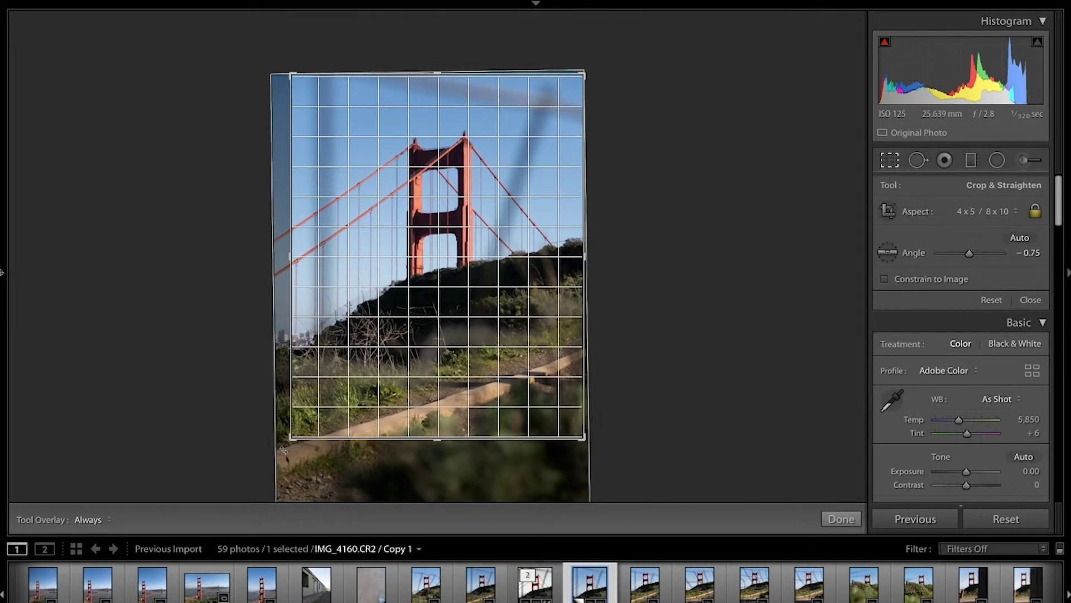
pyautogui.moveTo(284, 449); pyautogui.dragTo(284, 450)
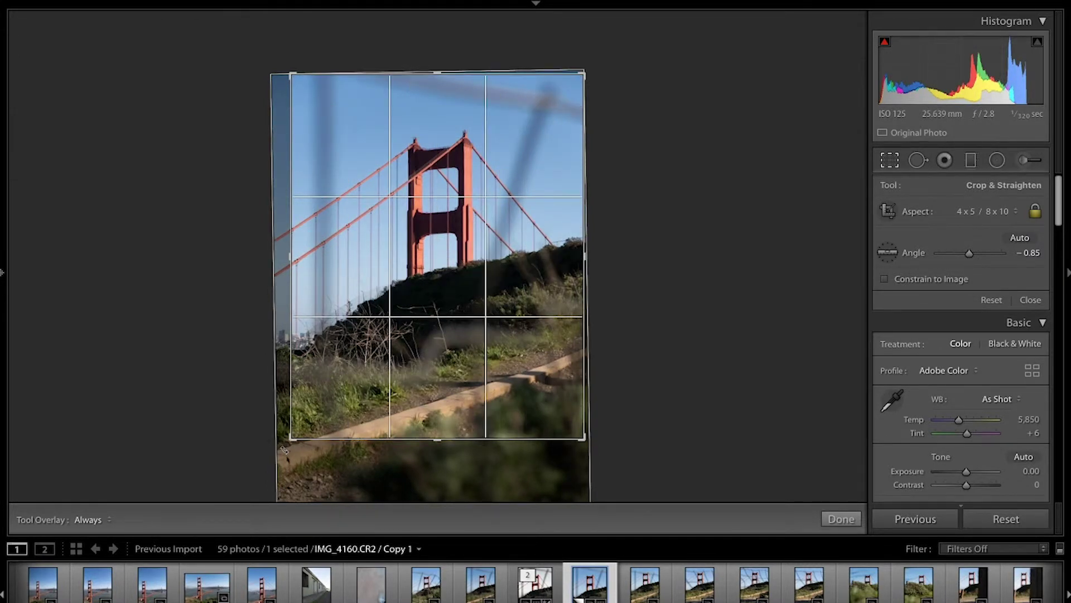
pyautogui.press('Return')
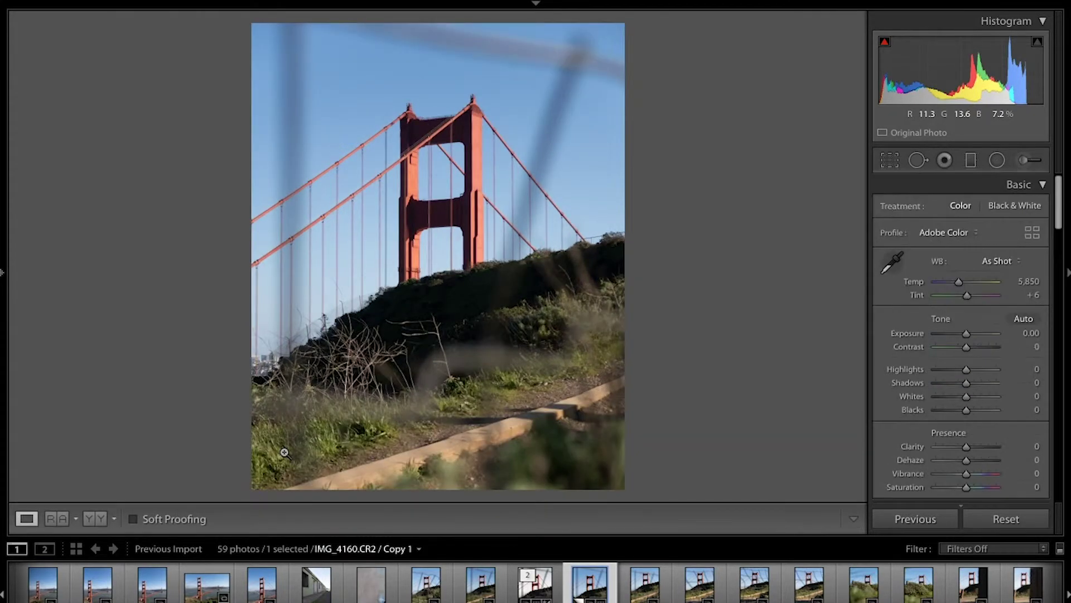
pyautogui.click(890, 161)
pyautogui.moveTo(284, 450); pyautogui.dragTo(282, 450)
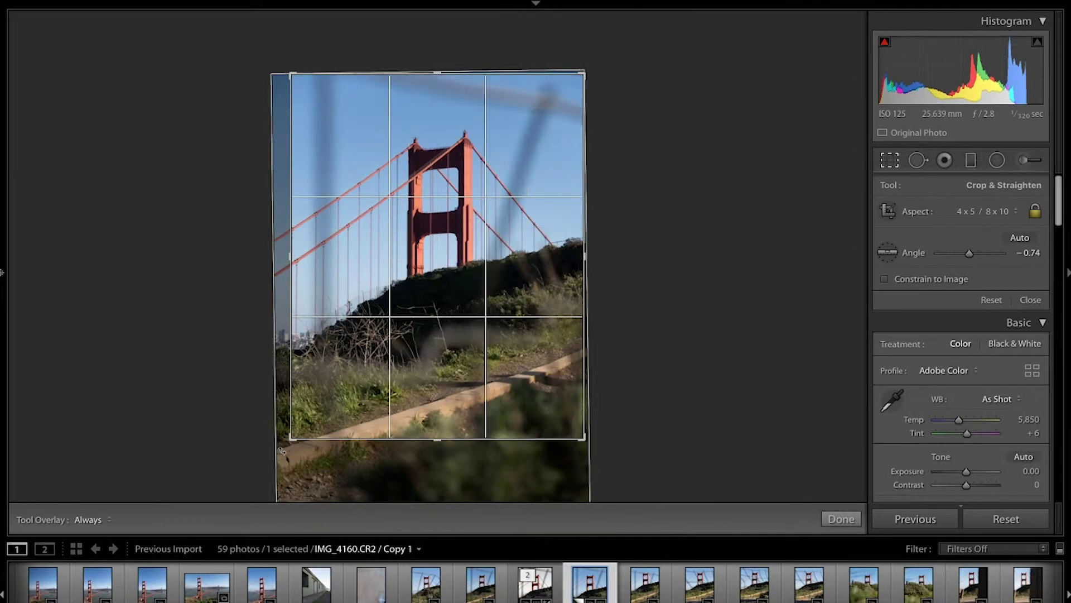
pyautogui.press('Return')
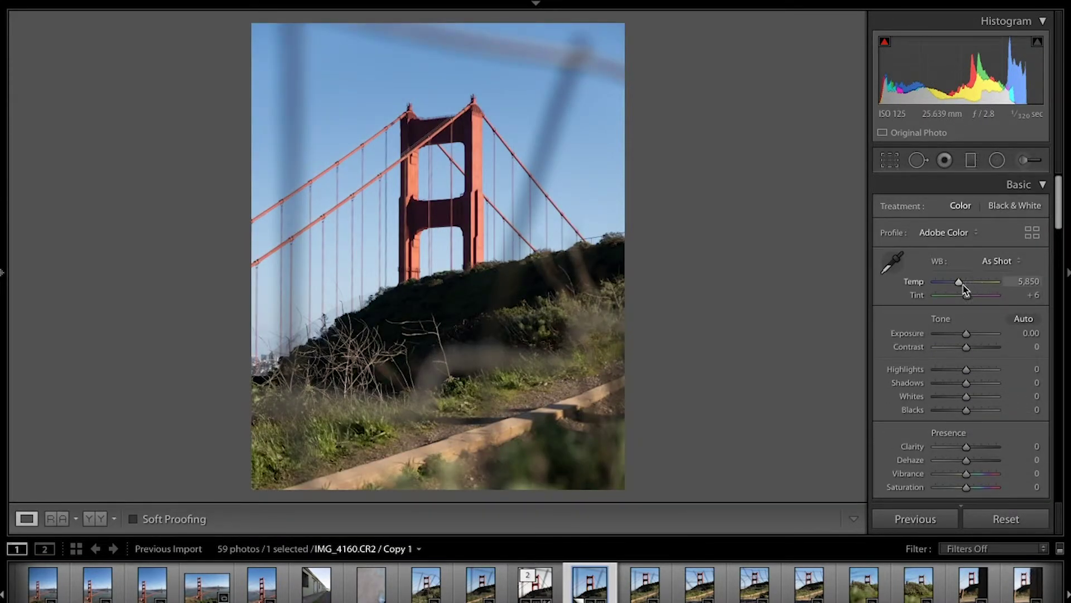
# - Warm the white balance to a Temp of 9,133 and raise the Exposure to +0.60
pyautogui.moveTo(959, 285); pyautogui.dragTo(976, 284)
pyautogui.moveTo(967, 335); pyautogui.dragTo(971, 339)
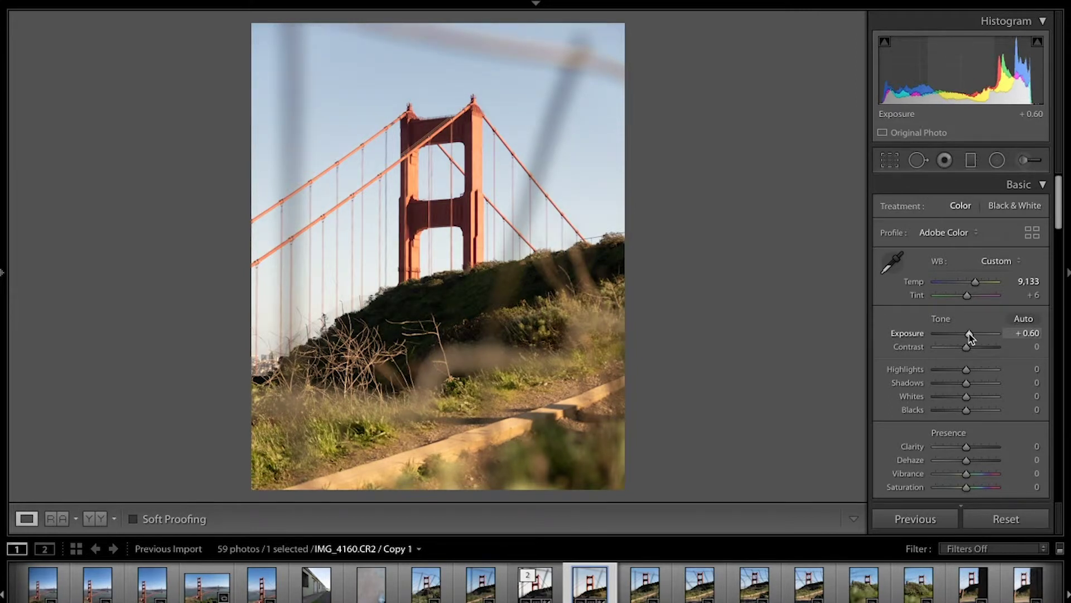
# - Check the dark hillside up close, then raise Shadows to +33 and Clarity to +18
pyautogui.scroll(-2, 913, 356)
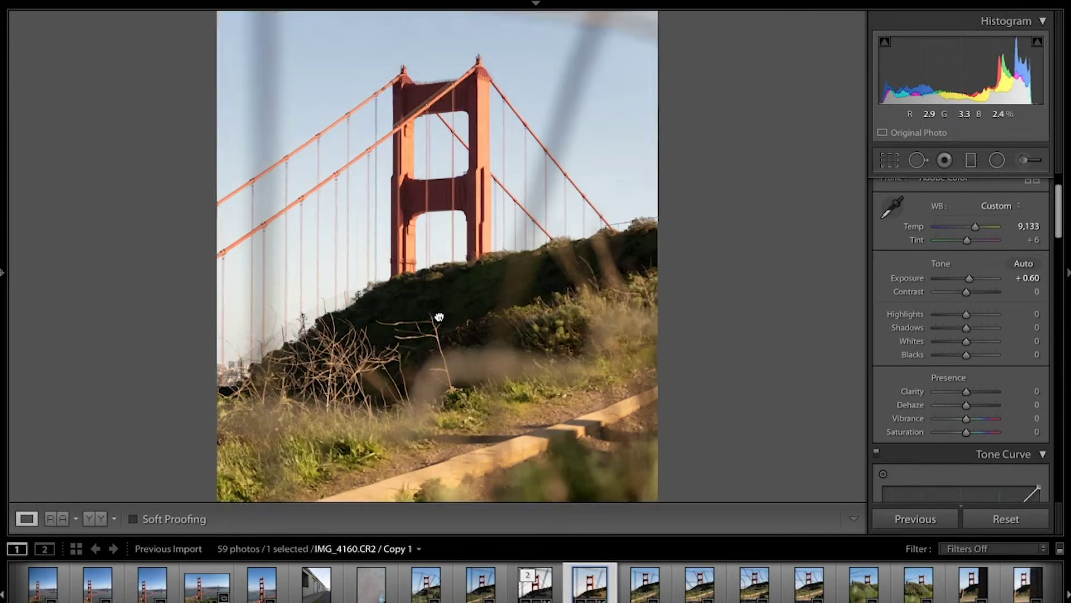
pyautogui.click(437, 318)
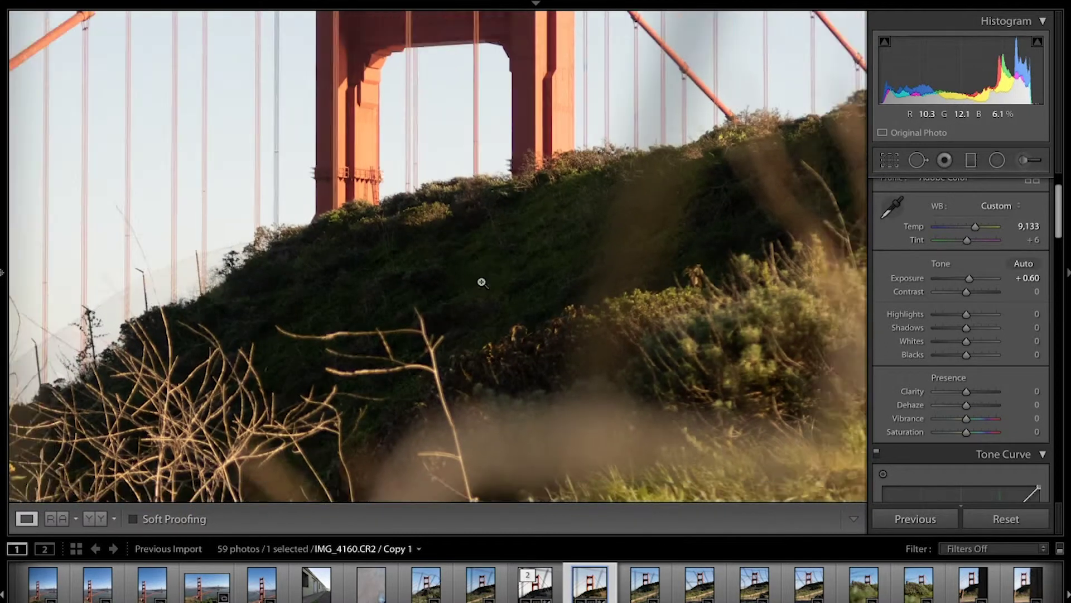
pyautogui.click(482, 282)
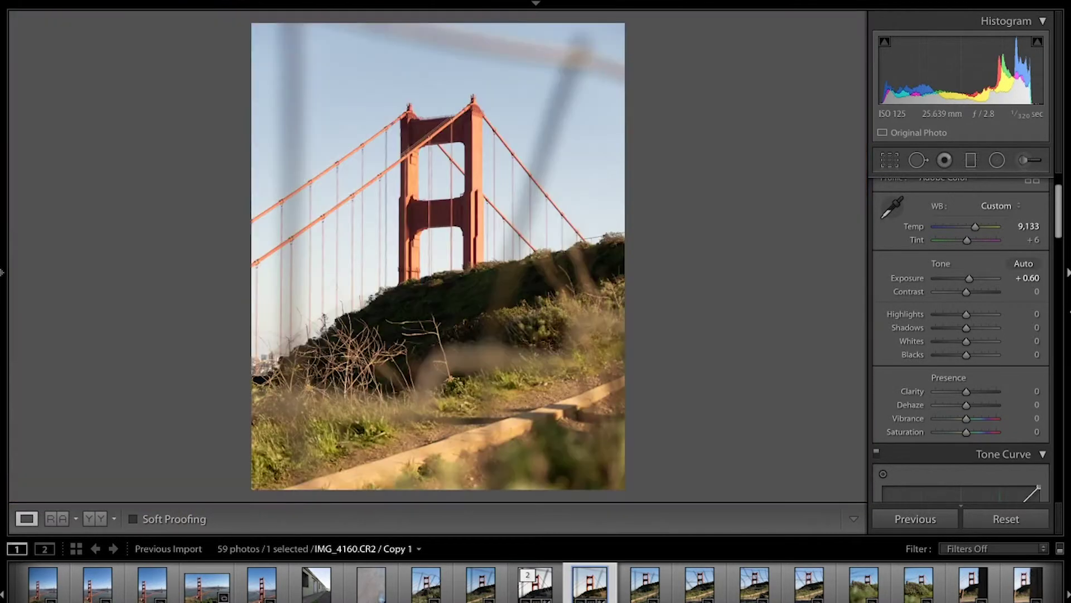
pyautogui.moveTo(968, 332); pyautogui.dragTo(978, 330)
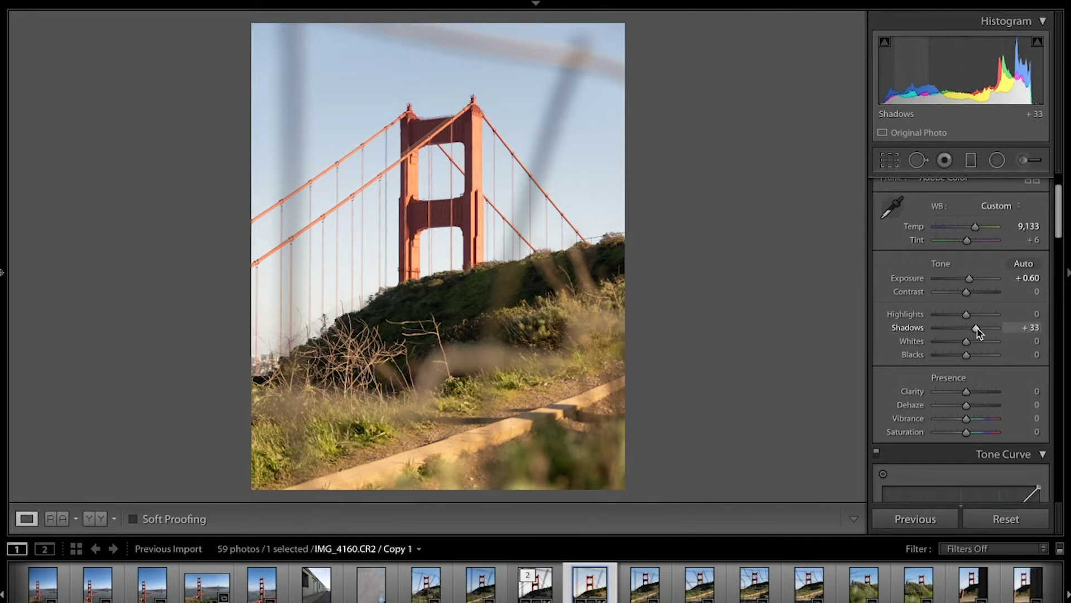
pyautogui.moveTo(966, 394); pyautogui.dragTo(971, 395)
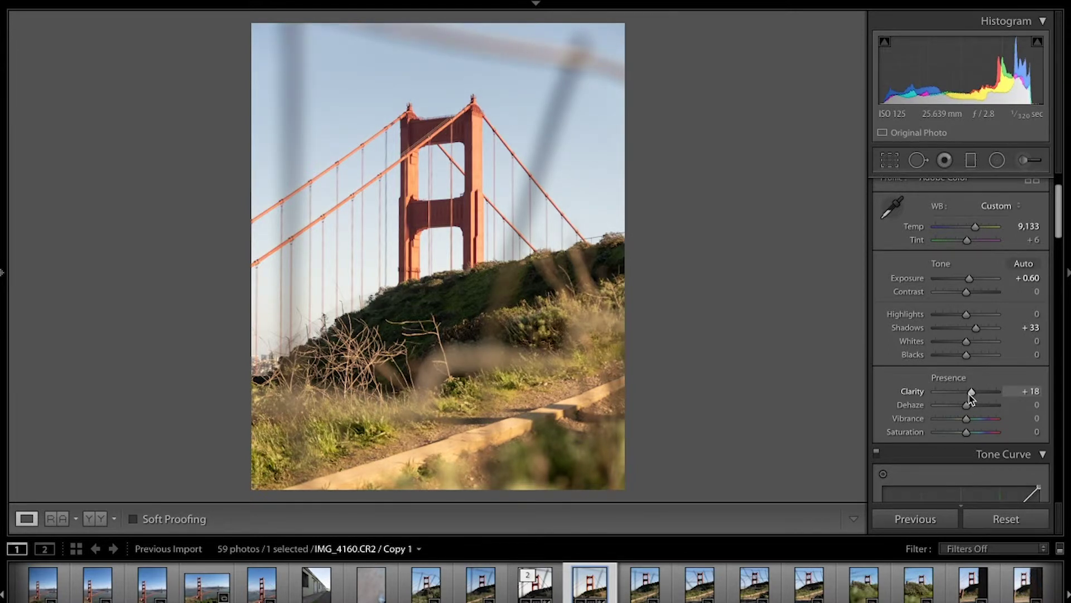
# - Lower the Sharpening Amount in the photo's Detail settings
pyautogui.scroll(-15, 888, 393)
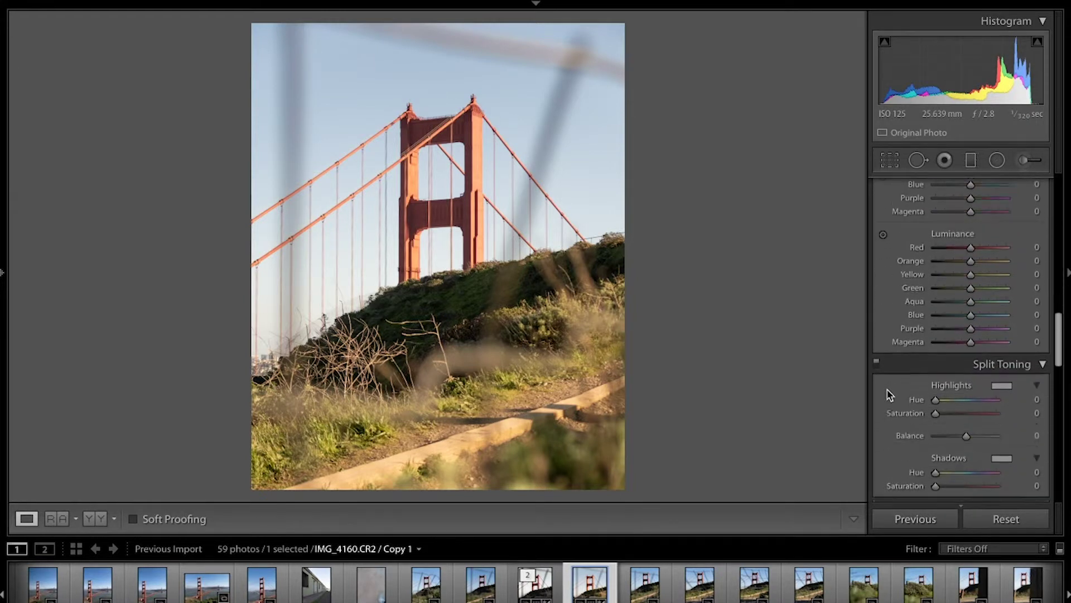
pyautogui.scroll(-12, 888, 394)
pyautogui.scroll(5, 889, 395)
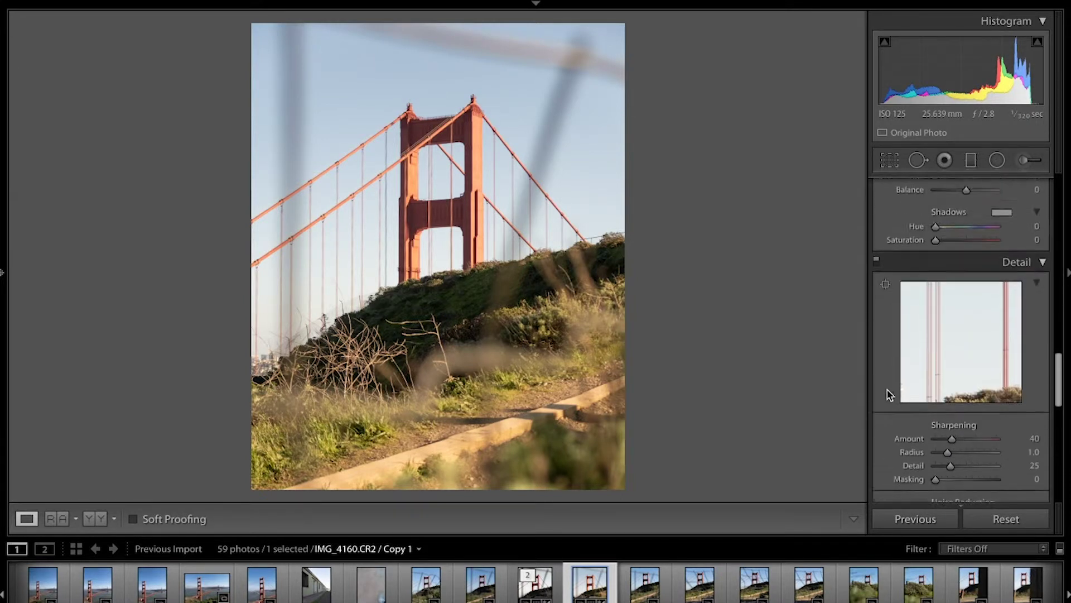
pyautogui.scroll(-2, 889, 393)
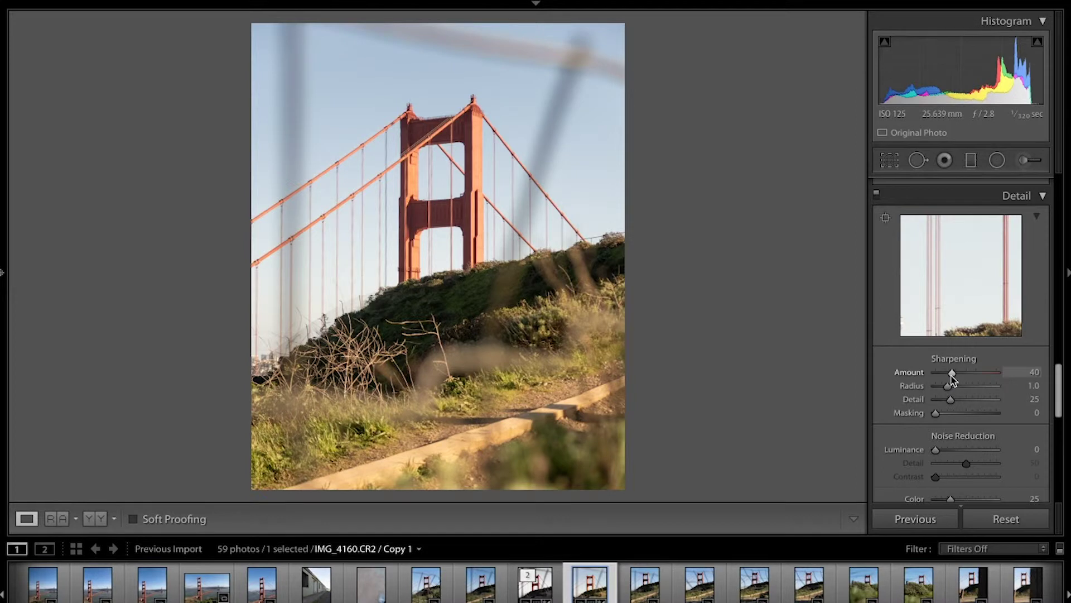
pyautogui.moveTo(952, 378); pyautogui.dragTo(930, 379)
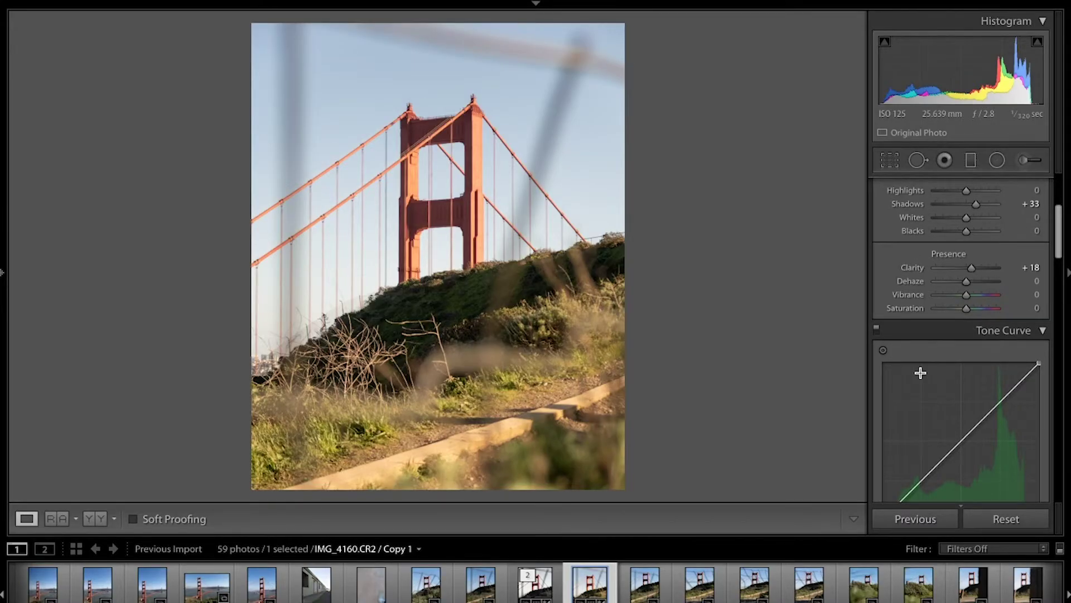
# - Reduce the photo's overall Saturation to -20
pyautogui.scroll(5, 921, 373)
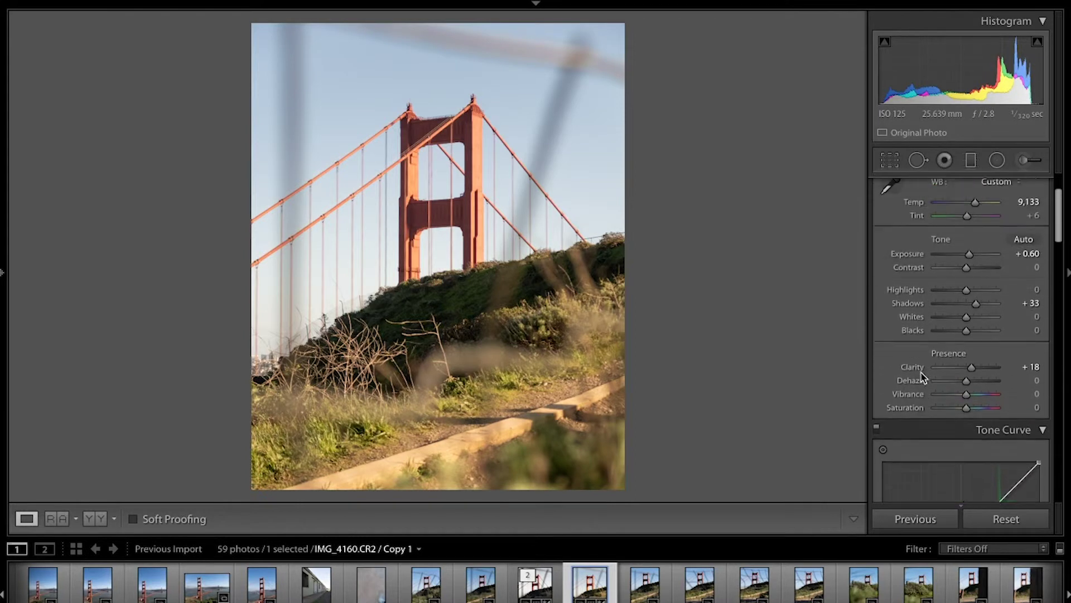
pyautogui.scroll(-3, 922, 376)
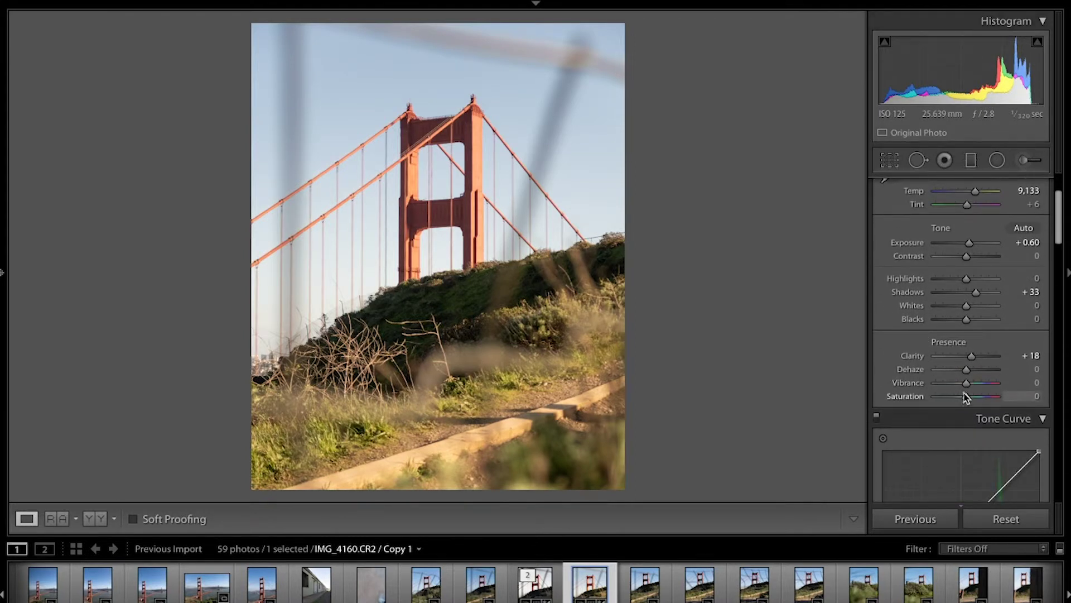
pyautogui.moveTo(967, 398); pyautogui.dragTo(961, 398)
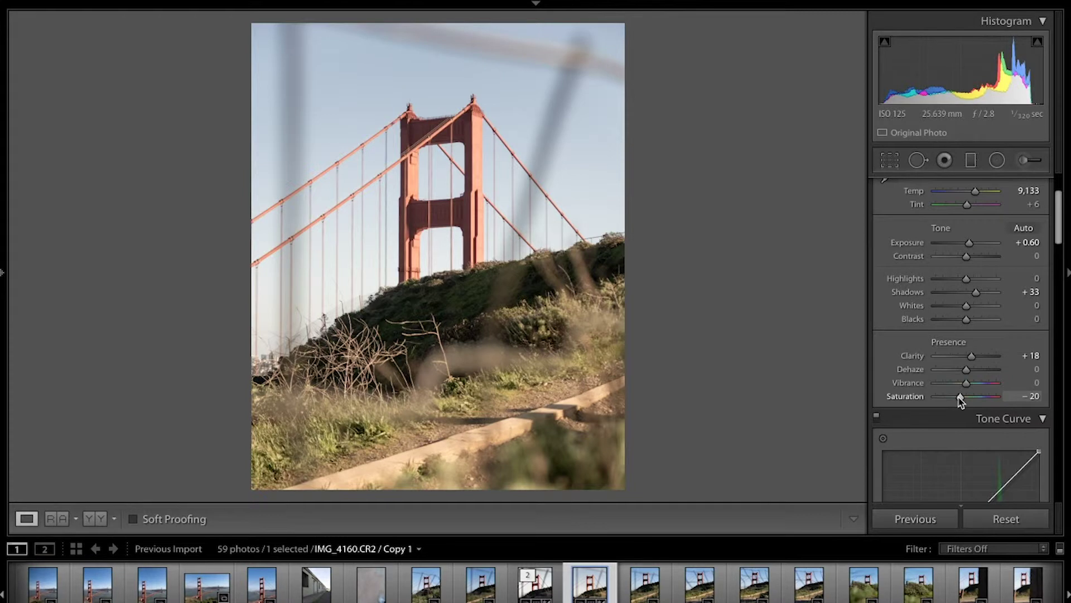
# - Desaturate the grass in the HSL settings by setting Yellow saturation to -100 and Green saturation to -45
pyautogui.scroll(-10, 960, 400)
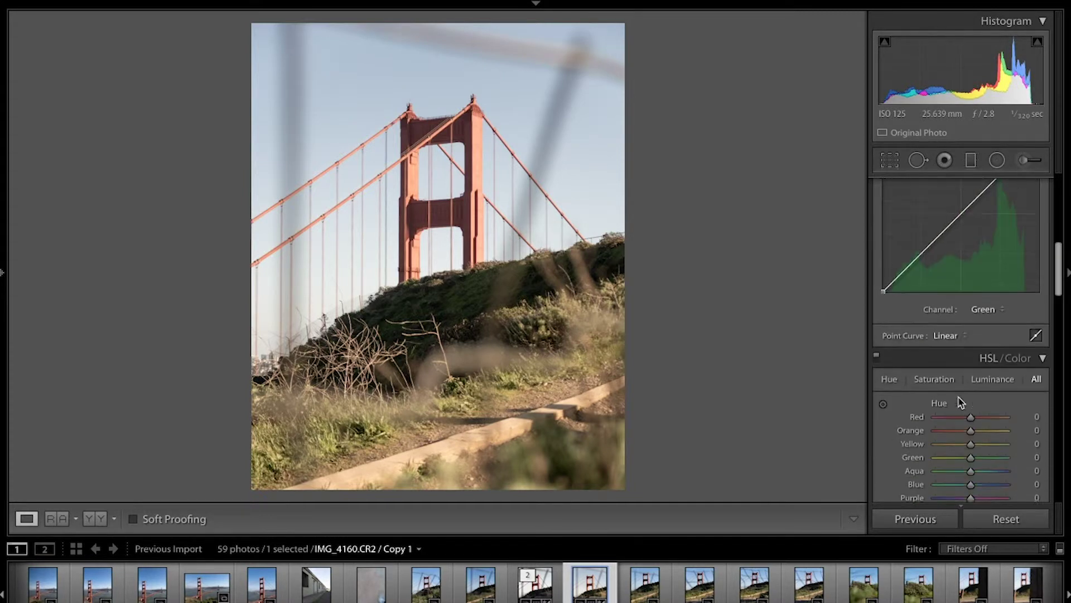
pyautogui.scroll(-3, 961, 402)
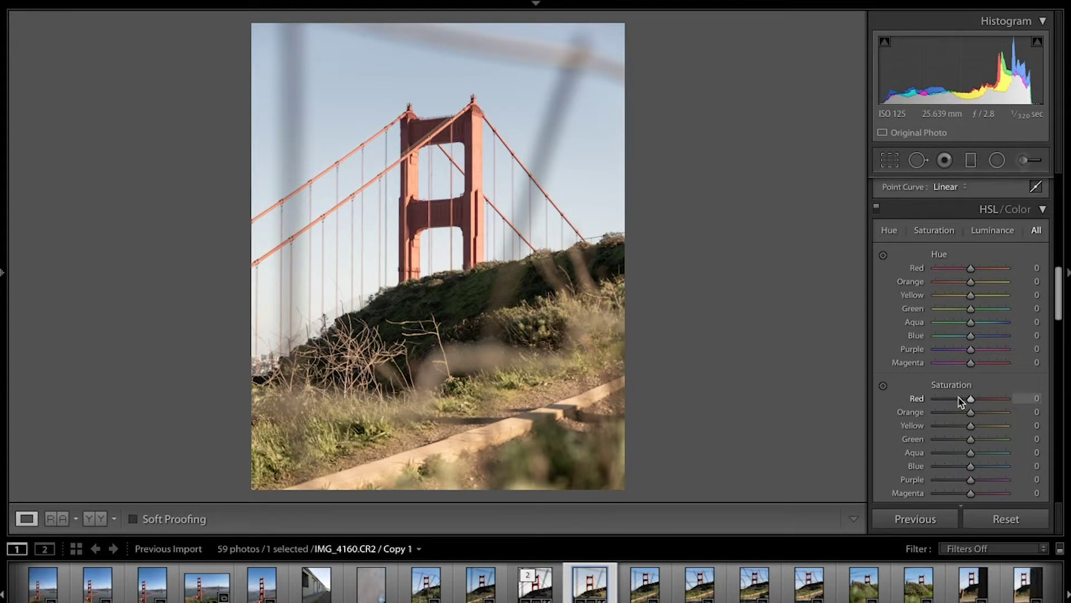
pyautogui.scroll(-2, 961, 401)
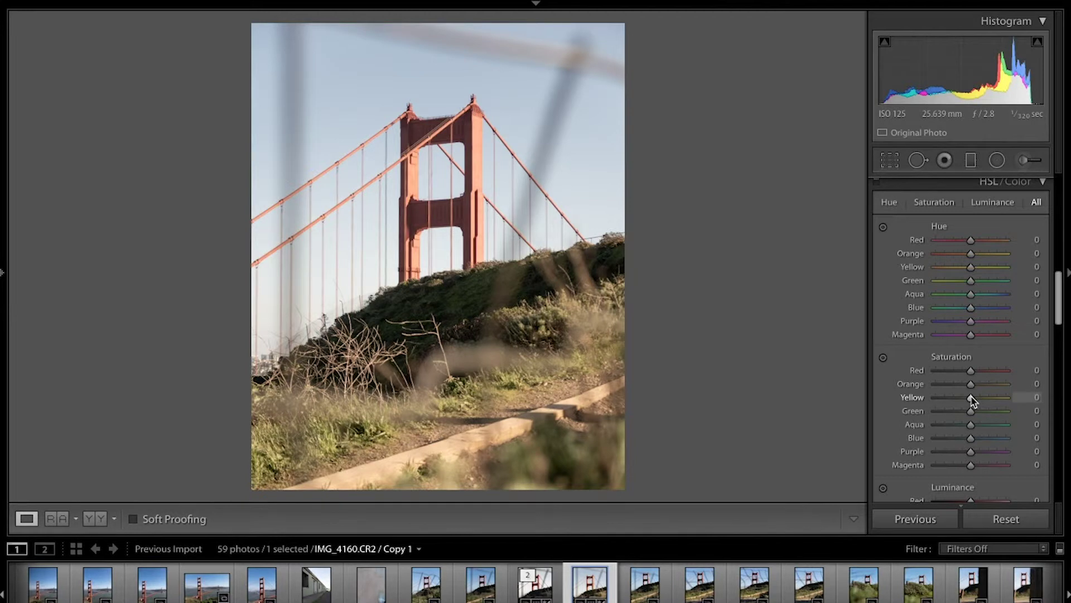
pyautogui.moveTo(972, 400); pyautogui.dragTo(927, 400)
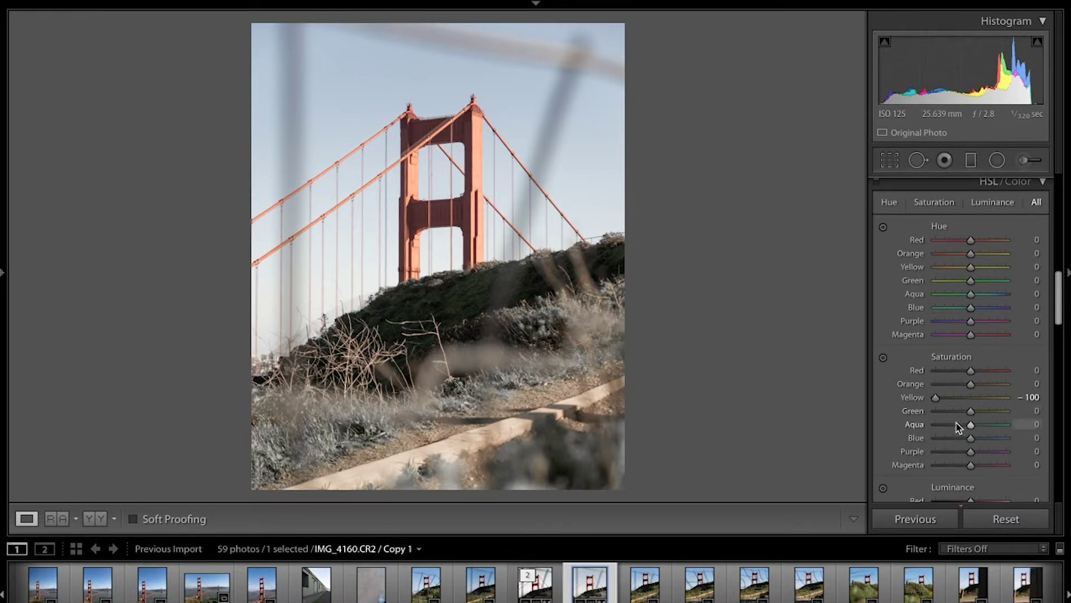
pyautogui.moveTo(970, 413); pyautogui.dragTo(957, 416)
# - Try shifting the Red hue to -28 and the Orange hue to -32, and reset both to zero
pyautogui.scroll(1, 928, 414)
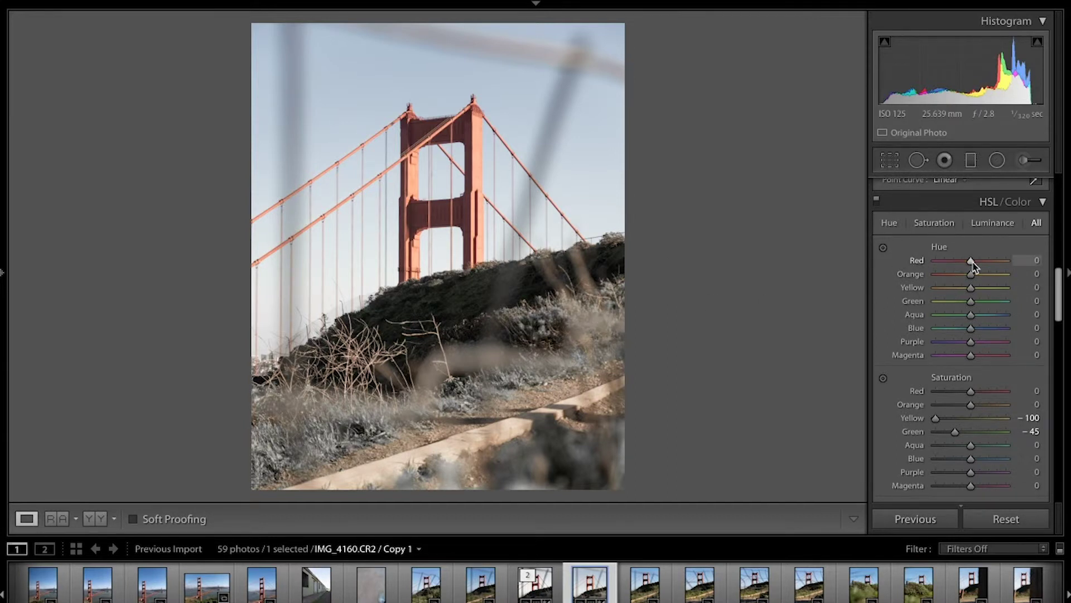
pyautogui.moveTo(971, 262); pyautogui.dragTo(964, 263)
pyautogui.moveTo(964, 262); pyautogui.dragTo(961, 262)
pyautogui.moveTo(971, 275); pyautogui.dragTo(960, 279)
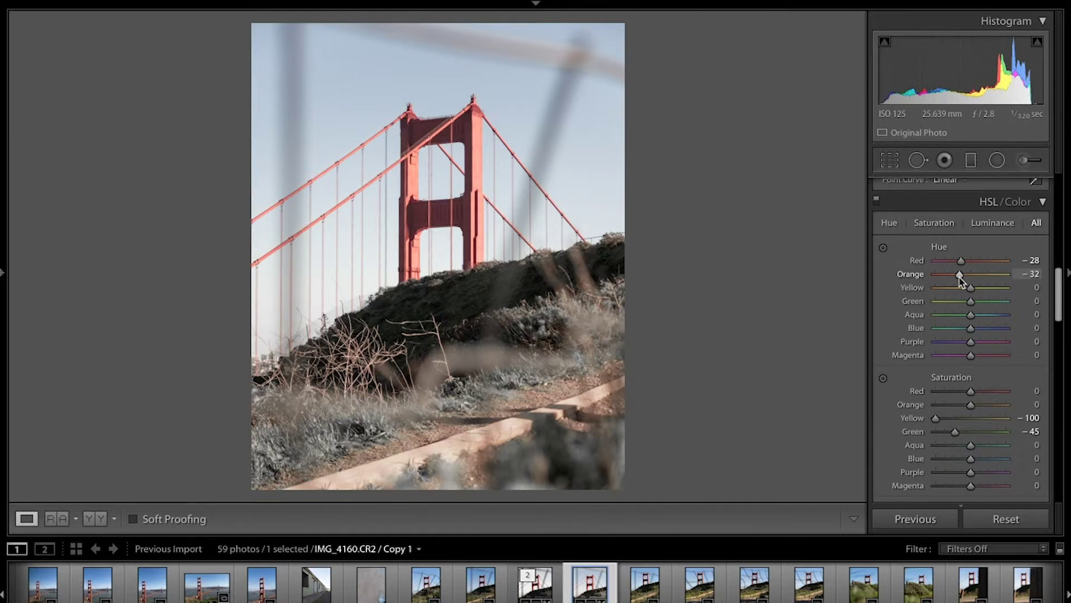
pyautogui.doubleClick(915, 275)
pyautogui.doubleClick(917, 262)
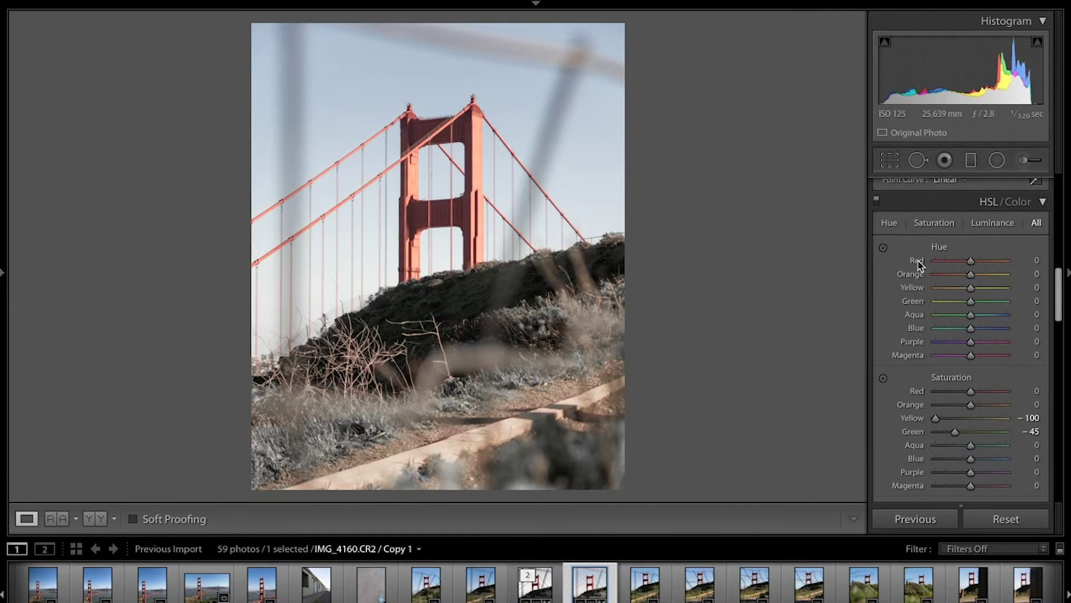
# - Activate targeted adjustment for Hue, try it on the bridge and the dry branches, and reset the Red and Orange hues
pyautogui.click(883, 249)
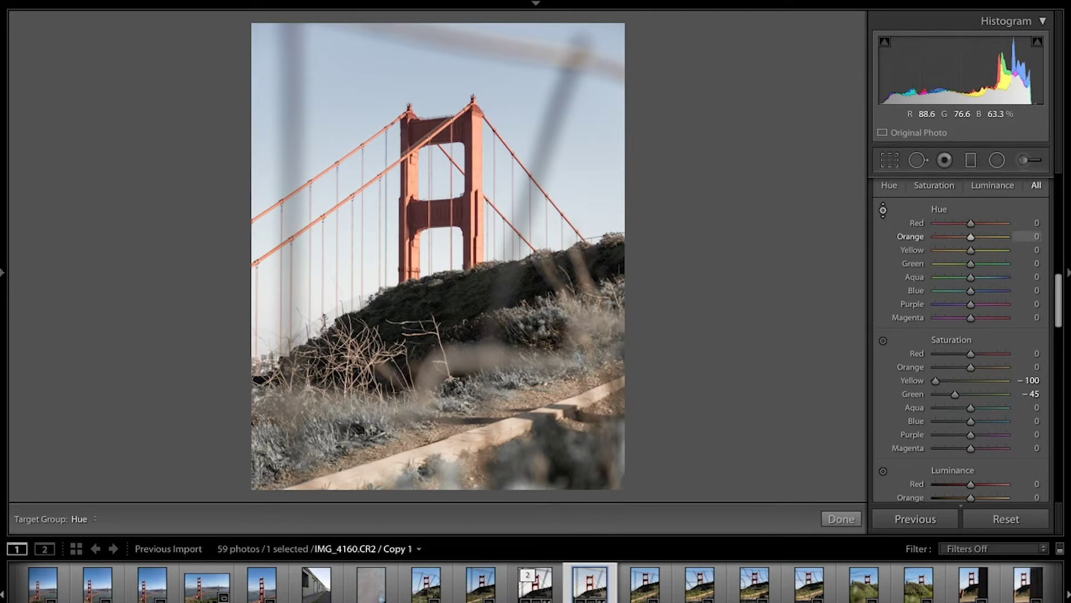
pyautogui.moveTo(441, 184); pyautogui.dragTo(440, 256)
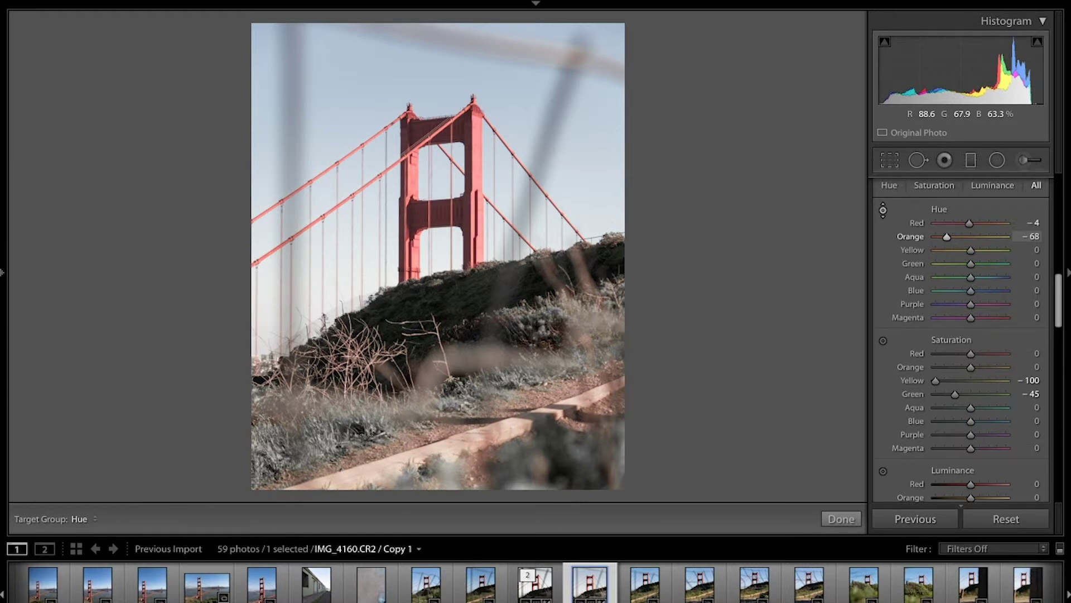
pyautogui.moveTo(441, 257); pyautogui.dragTo(441, 212)
pyautogui.moveTo(412, 313); pyautogui.dragTo(413, 350)
pyautogui.moveTo(412, 350); pyautogui.dragTo(413, 342)
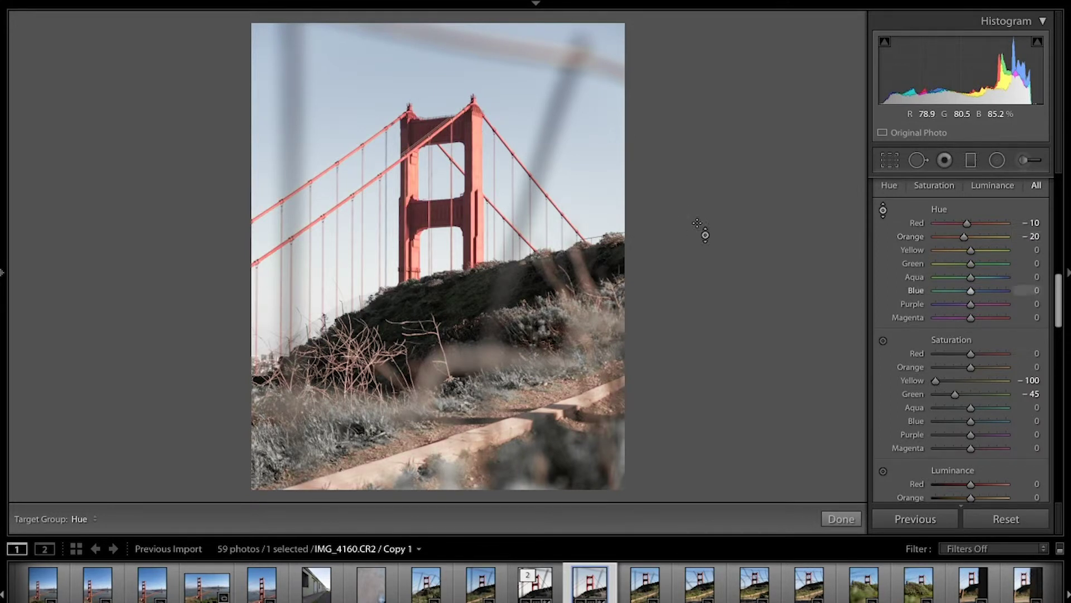
pyautogui.doubleClick(910, 238)
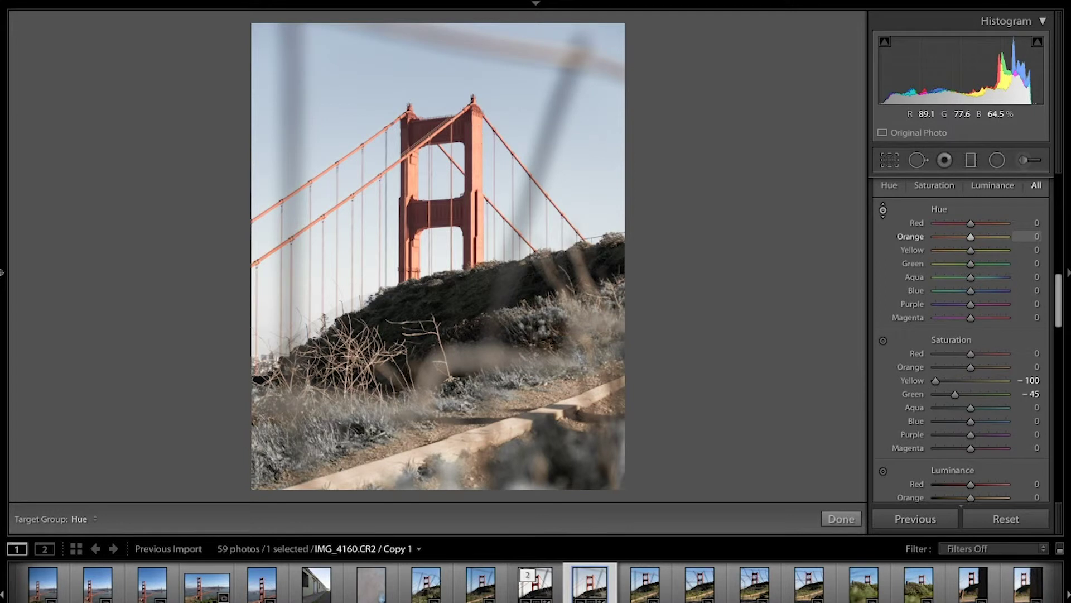
# - Shift the bridge toward red with targeted adjustment, bringing the Red hue to -3 and the Orange hue to -78
pyautogui.moveTo(441, 196); pyautogui.dragTo(441, 222)
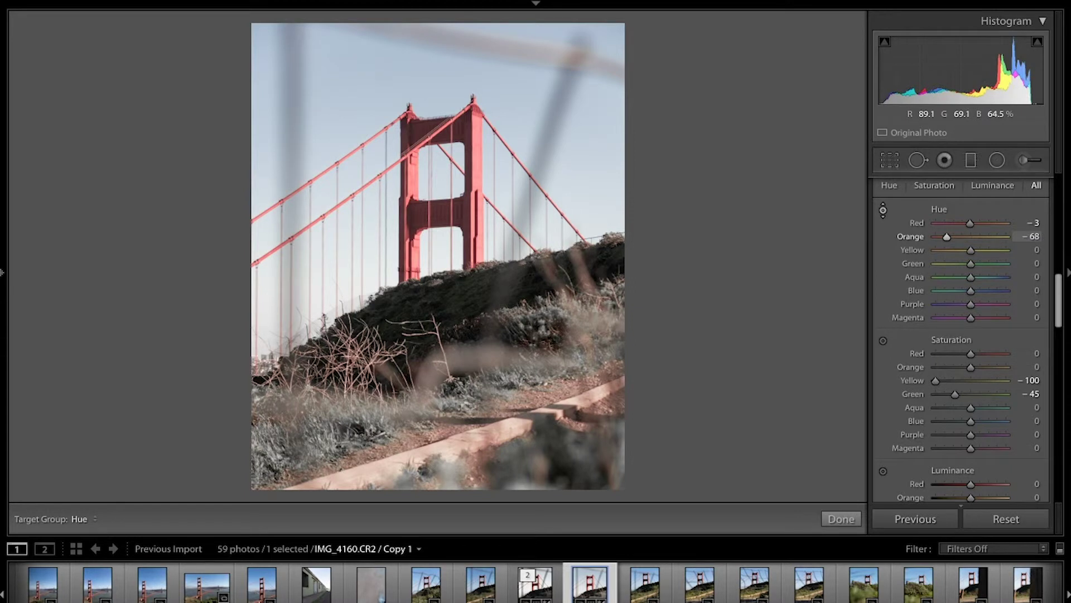
pyautogui.moveTo(477, 124); pyautogui.dragTo(477, 130)
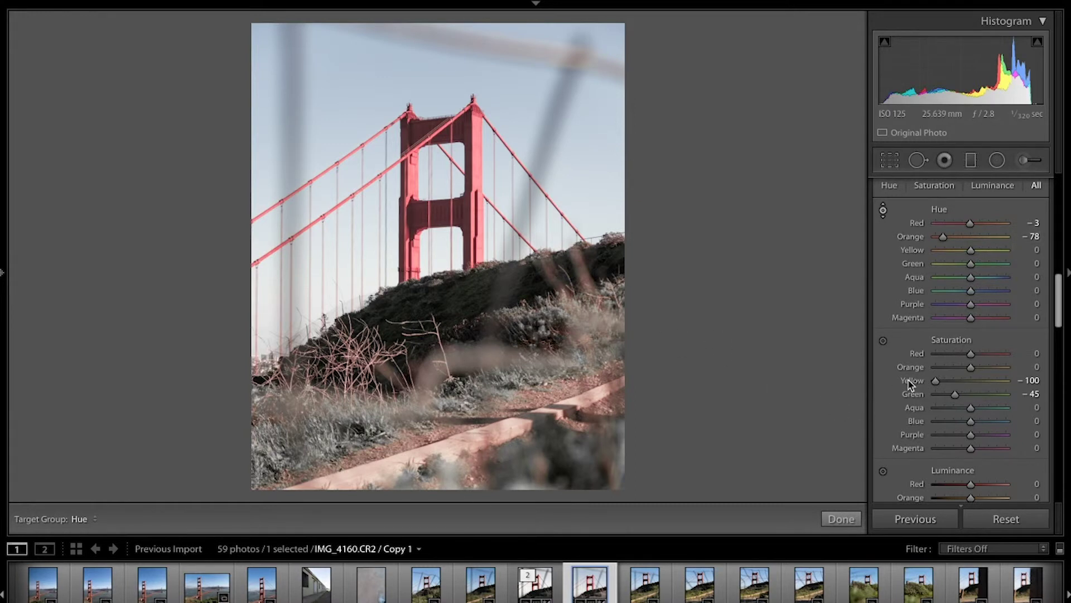
# - Use targeted adjustment for Saturation on the dry branches and bridge, lowering Red to -12 and Orange to -19
pyautogui.scroll(-2, 909, 385)
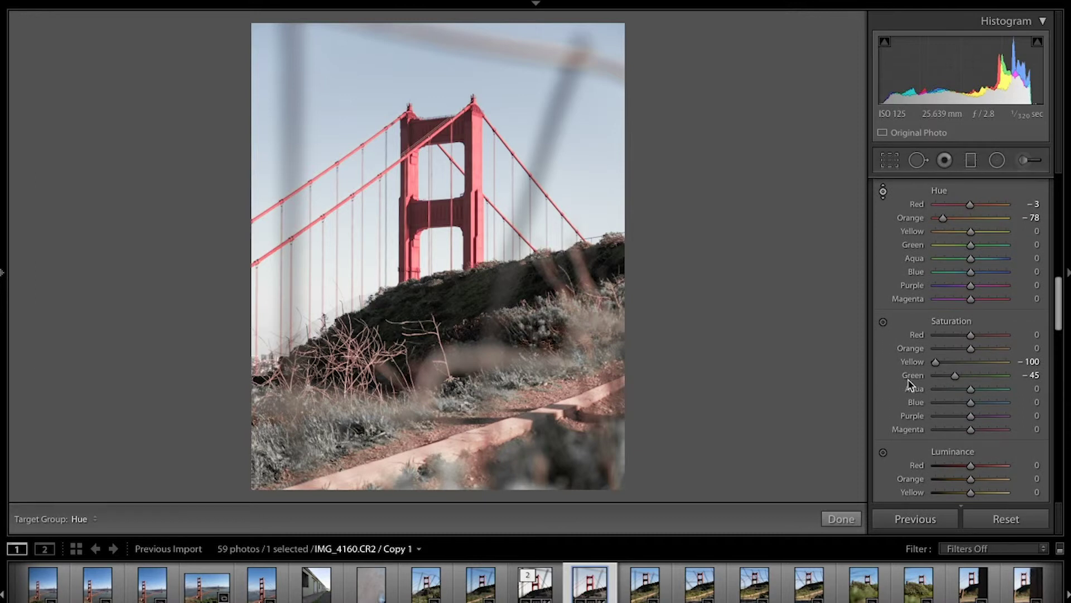
pyautogui.click(884, 322)
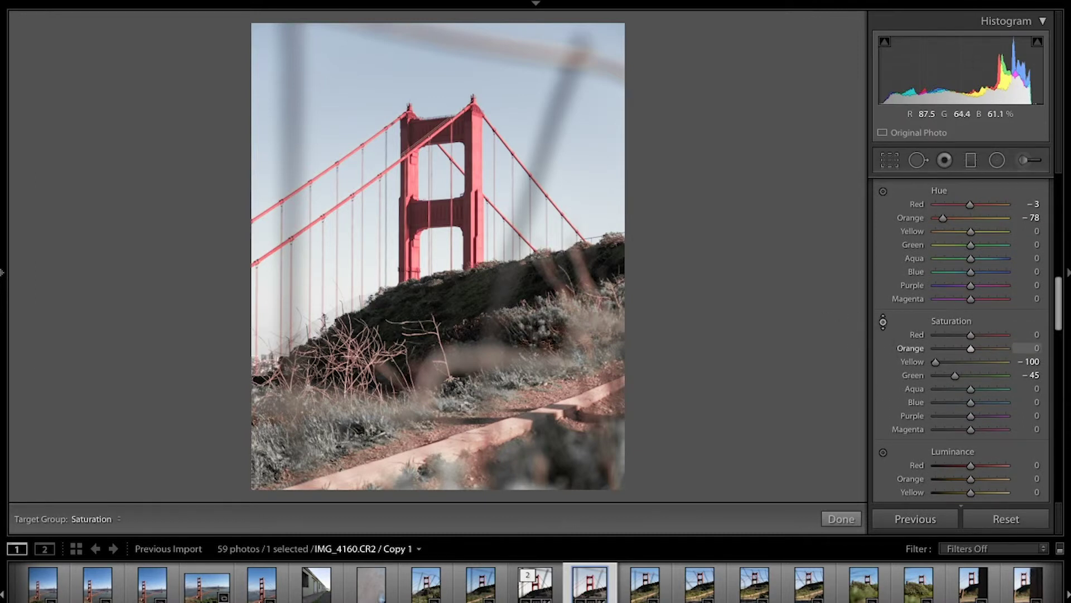
pyautogui.moveTo(407, 322); pyautogui.dragTo(407, 335)
pyautogui.moveTo(478, 145); pyautogui.dragTo(477, 157)
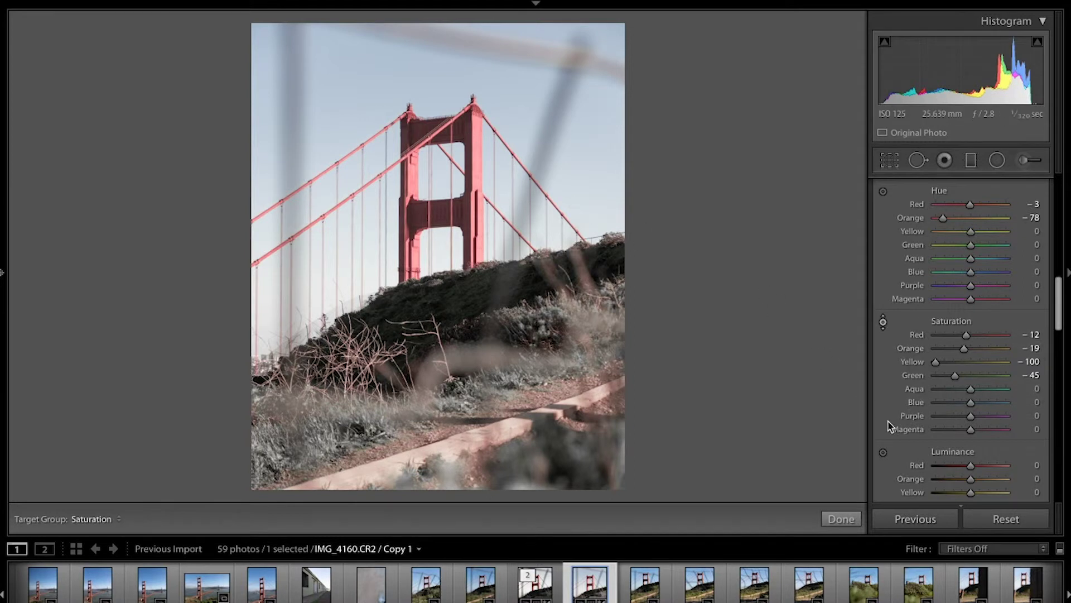
pyautogui.scroll(-3, 921, 423)
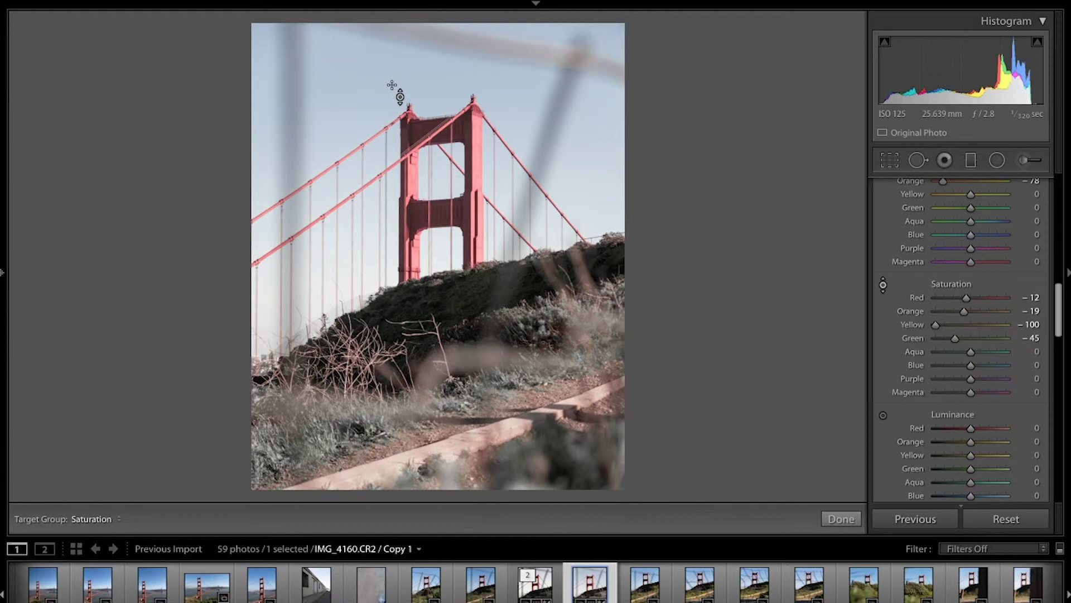
# - Shift the sky's hue with targeted adjustment, bringing the Blue hue to +43 and the Aqua hue to -1
pyautogui.scroll(1, 895, 319)
pyautogui.scroll(5, 894, 318)
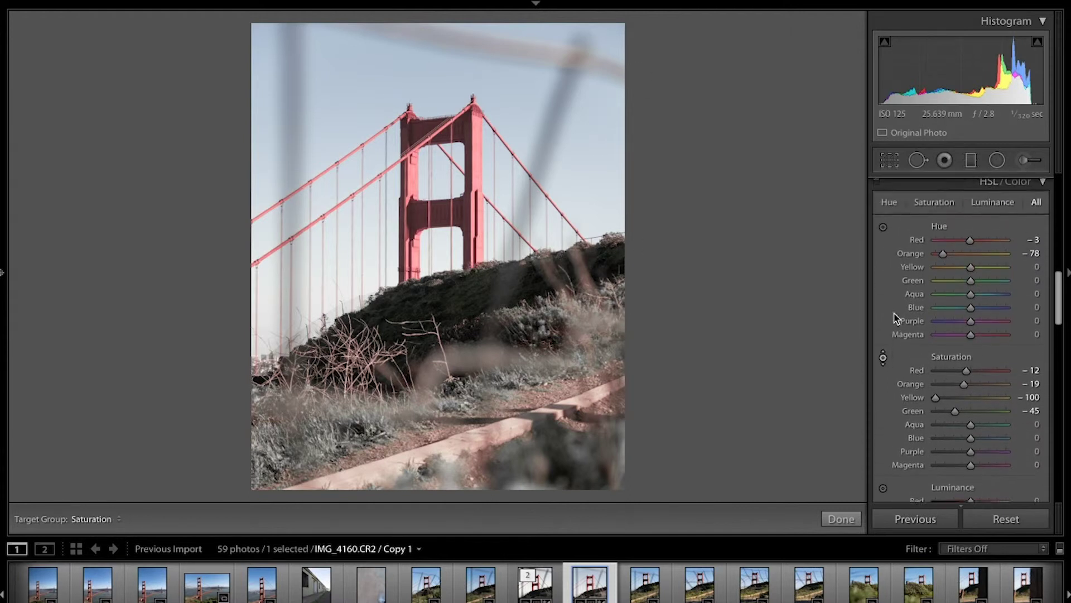
pyautogui.click(884, 236)
pyautogui.scroll(-2, 885, 237)
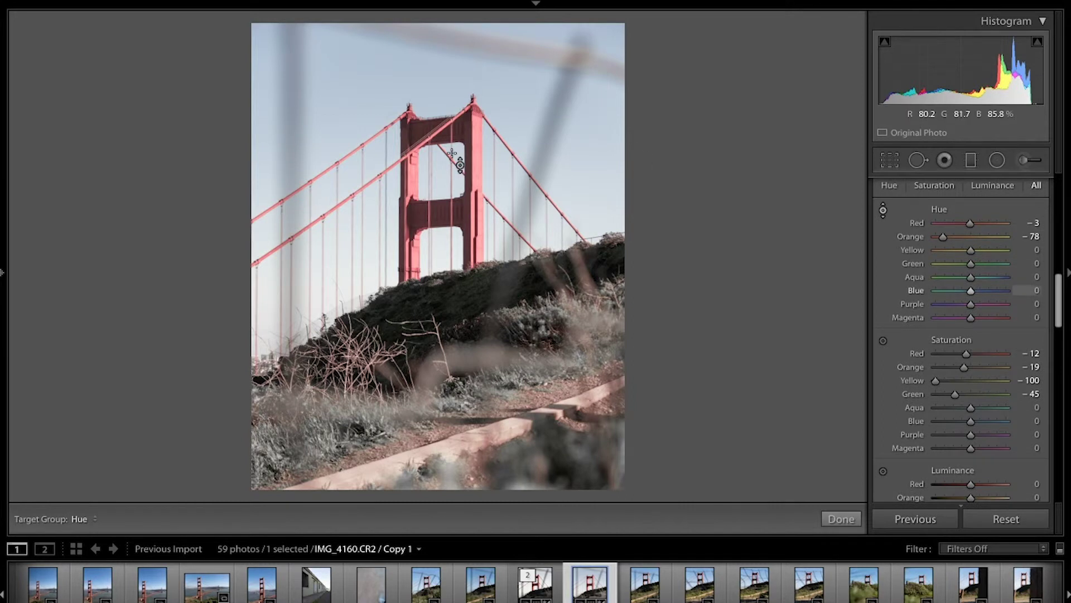
pyautogui.moveTo(356, 105)
pyautogui.mouseDown()
pyautogui.moveTo(356, 62)
pyautogui.moveTo(356, 120)
pyautogui.moveTo(356, 86)
pyautogui.mouseUp()
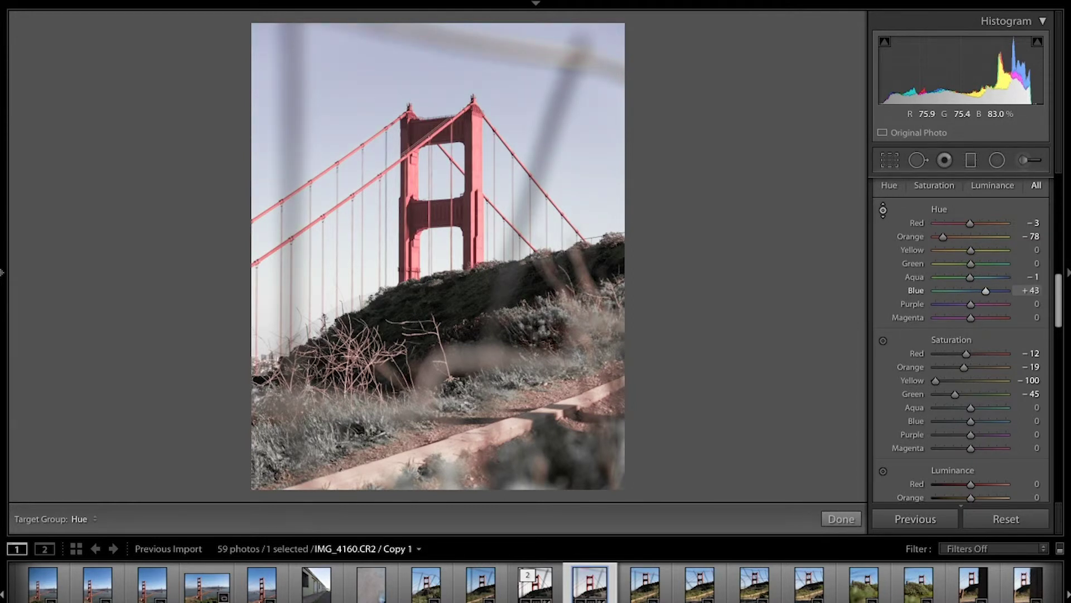
# - Desaturate the sky with targeted adjustment, lowering Blue saturation to -56 and Aqua saturation to -2
pyautogui.scroll(-1, 944, 411)
pyautogui.click(882, 325)
pyautogui.moveTo(364, 79); pyautogui.dragTo(364, 134)
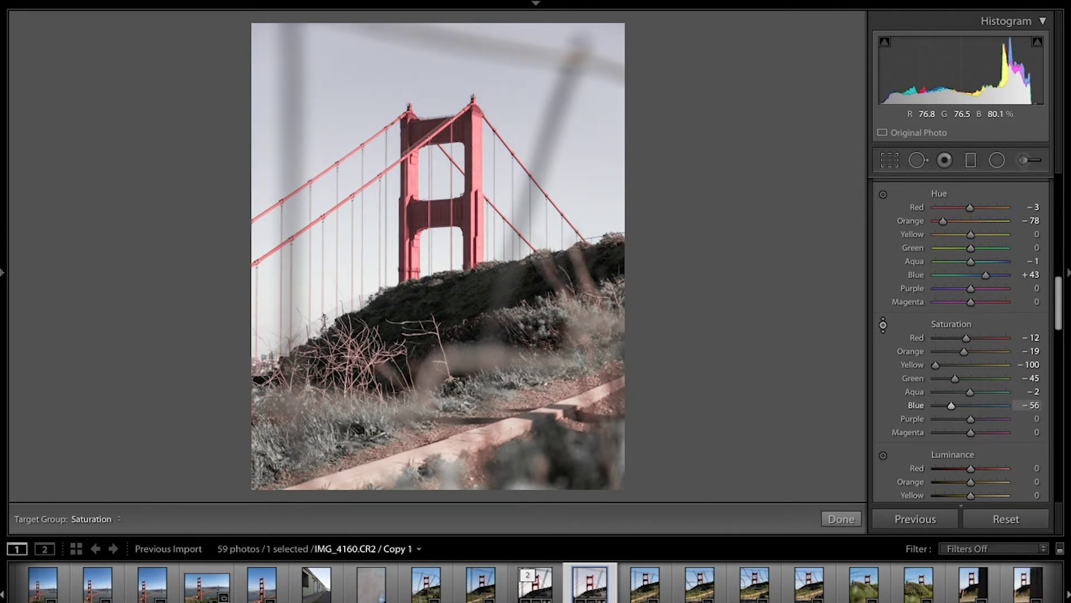
# - Darken the hillside, vegetation and path with targeted Luminance adjustment, reaching Red -16, Orange -12, Yellow -77 and Green -10
pyautogui.click(883, 455)
pyautogui.moveTo(523, 405); pyautogui.dragTo(523, 414)
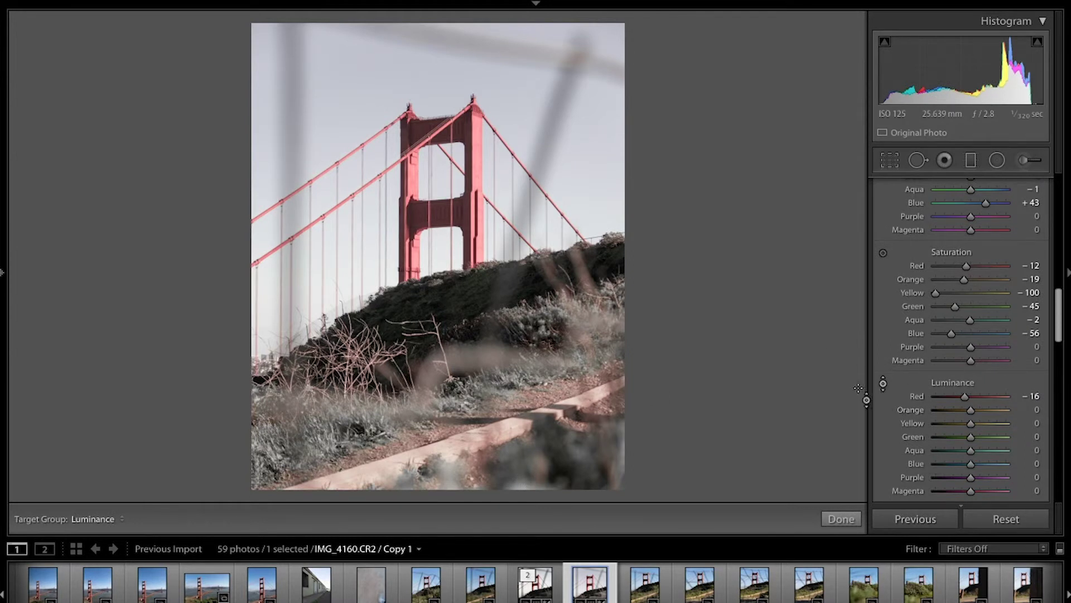
pyautogui.moveTo(416, 295); pyautogui.dragTo(416, 323)
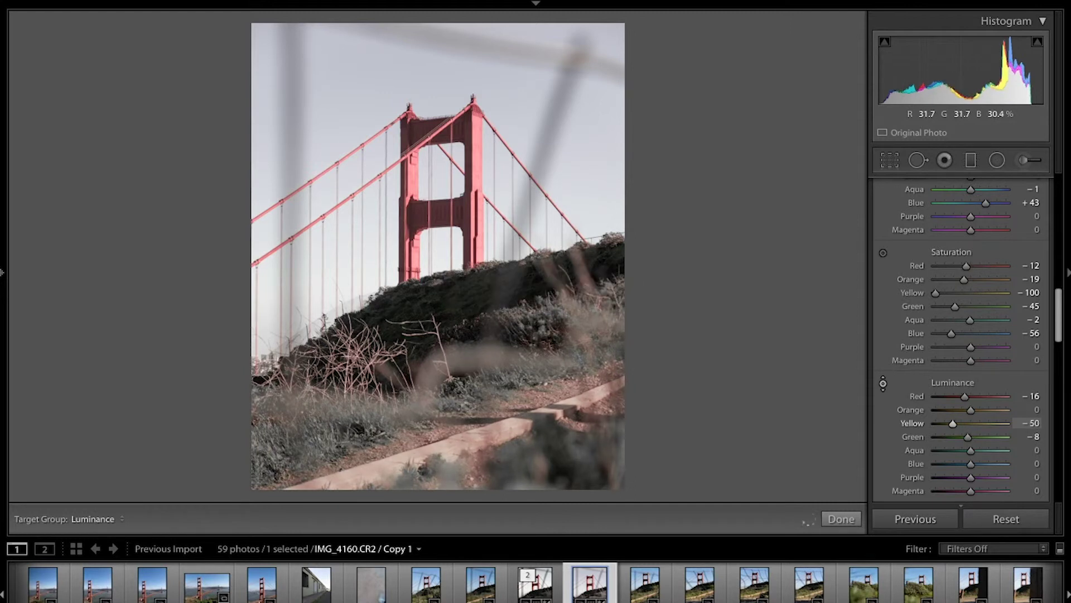
pyautogui.moveTo(416, 306); pyautogui.dragTo(414, 322)
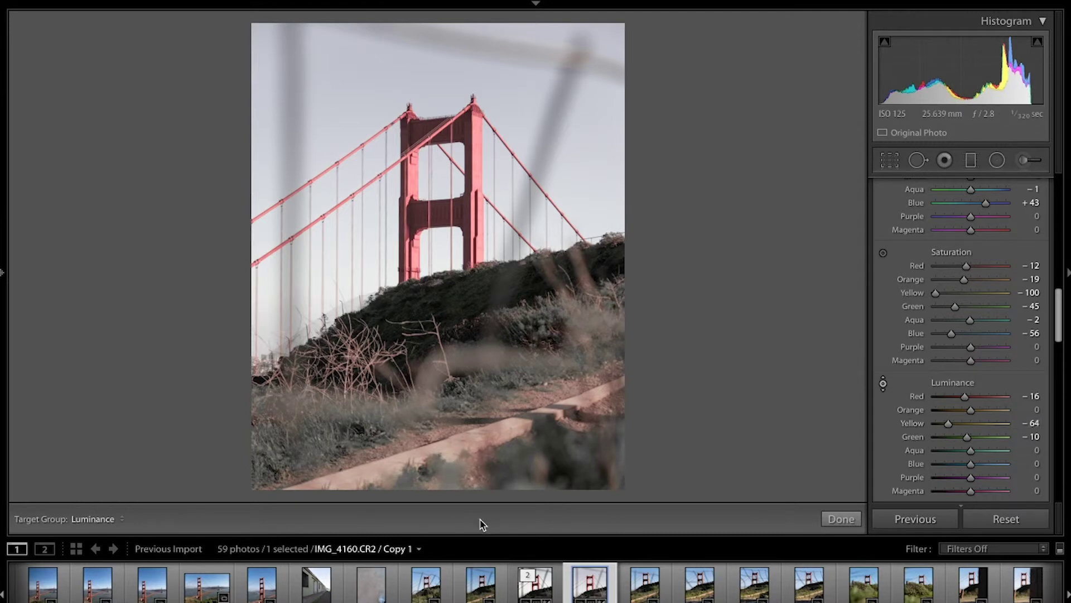
pyautogui.moveTo(440, 452); pyautogui.dragTo(439, 461)
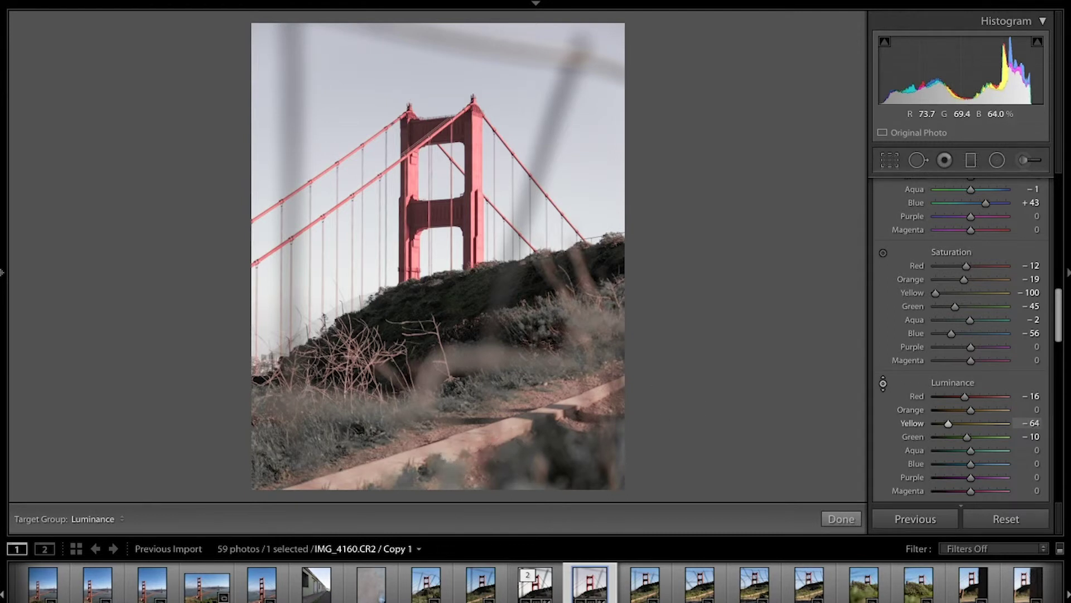
pyautogui.moveTo(413, 323); pyautogui.dragTo(413, 330)
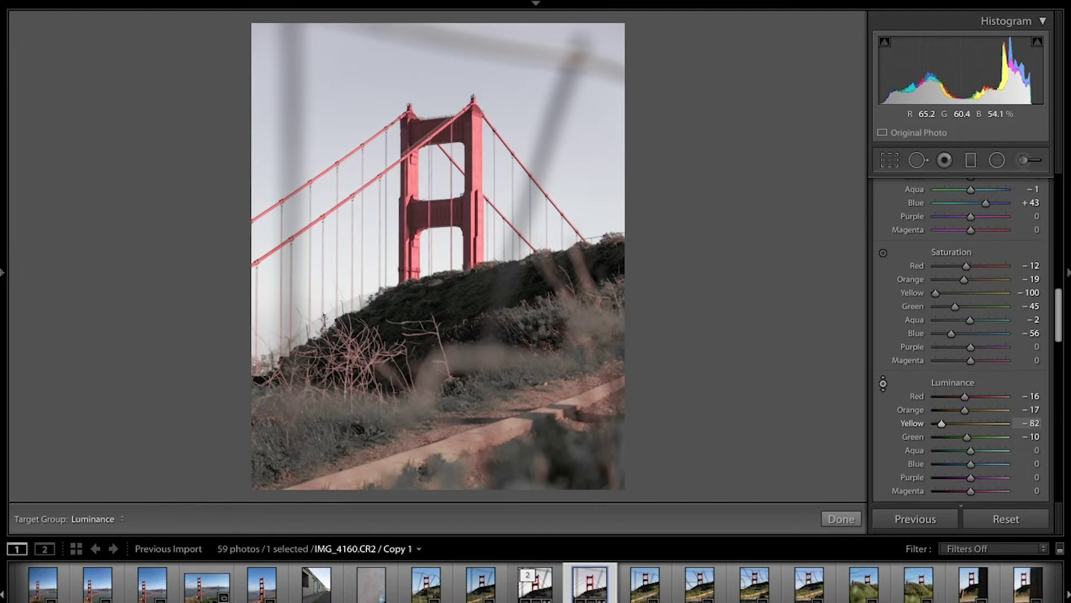
pyautogui.moveTo(514, 430); pyautogui.dragTo(514, 424)
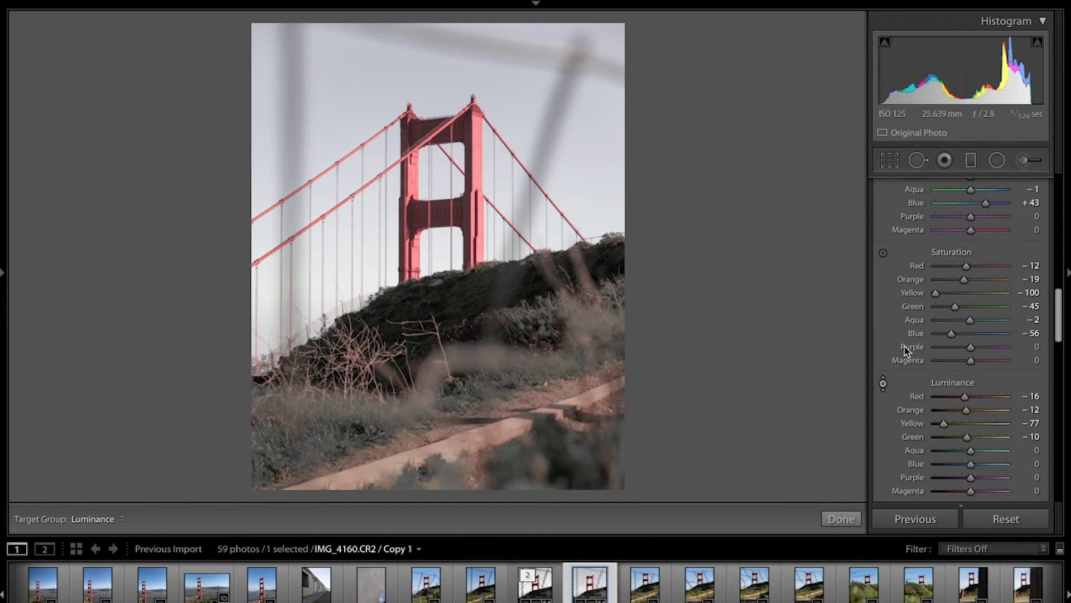
# - Brighten the photo's dark areas by raising Shadows to +51 in the basic adjustments
pyautogui.scroll(5, 904, 353)
pyautogui.scroll(8, 905, 350)
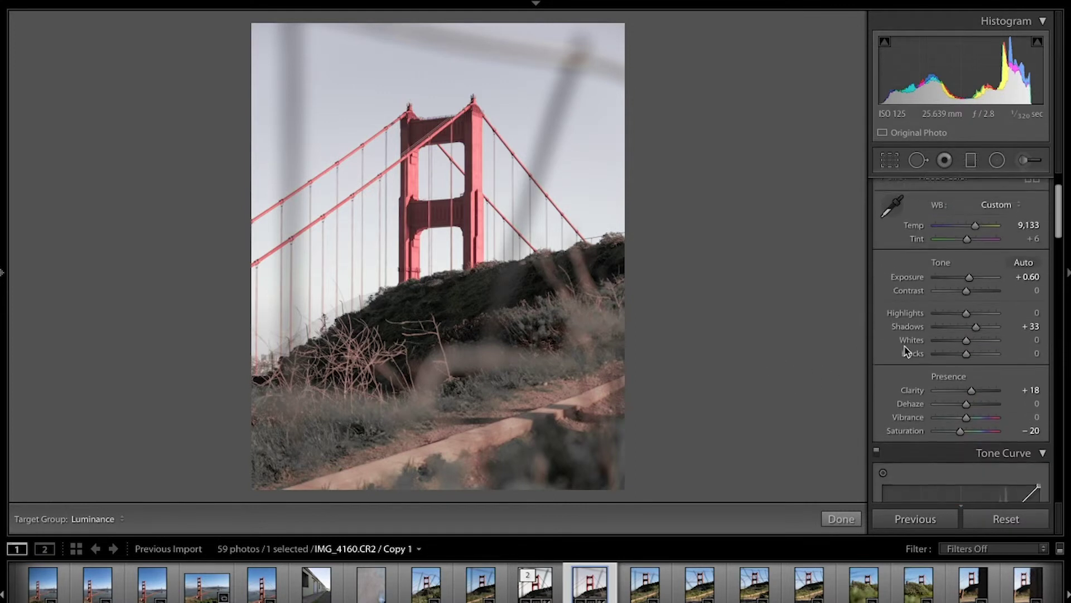
pyautogui.moveTo(975, 351); pyautogui.dragTo(982, 355)
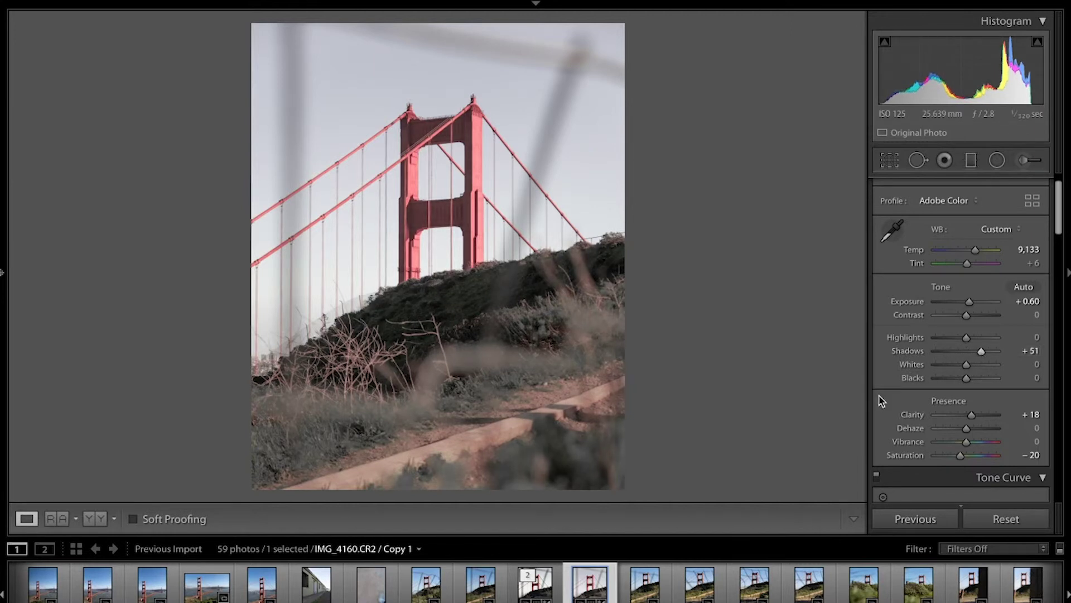
# - Apply the Medium Contrast point curve to the photo's RGB tone curve
pyautogui.scroll(-5, 949, 363)
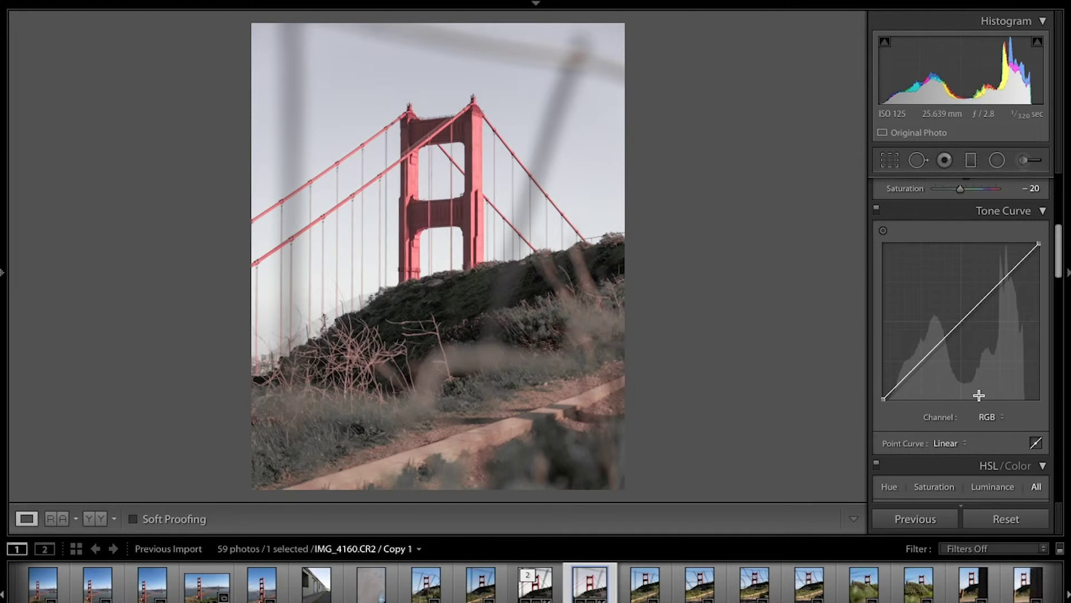
pyautogui.click(997, 419)
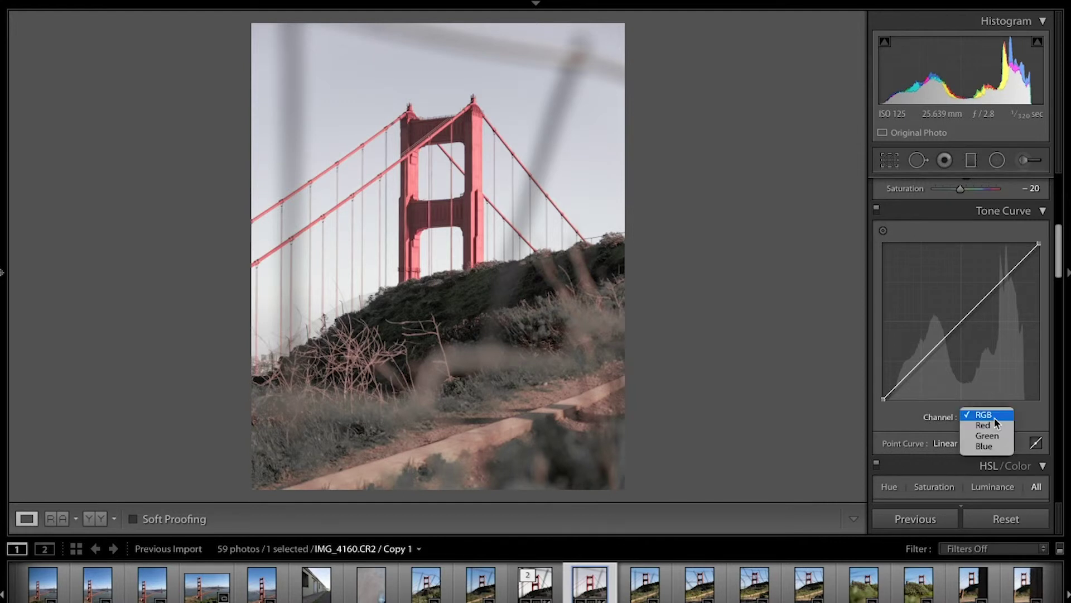
pyautogui.click(932, 418)
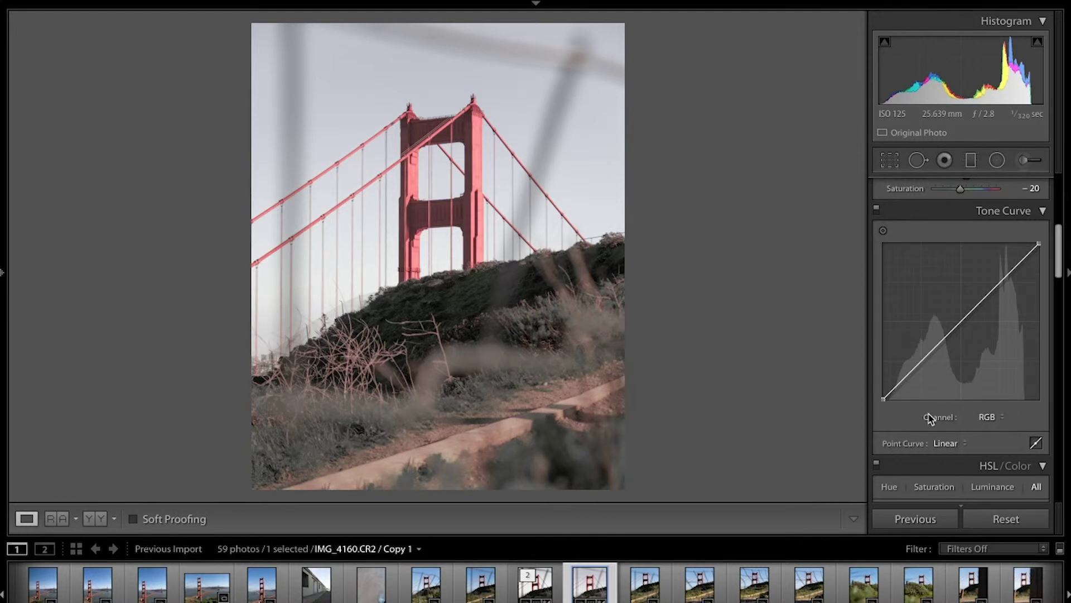
pyautogui.click(952, 444)
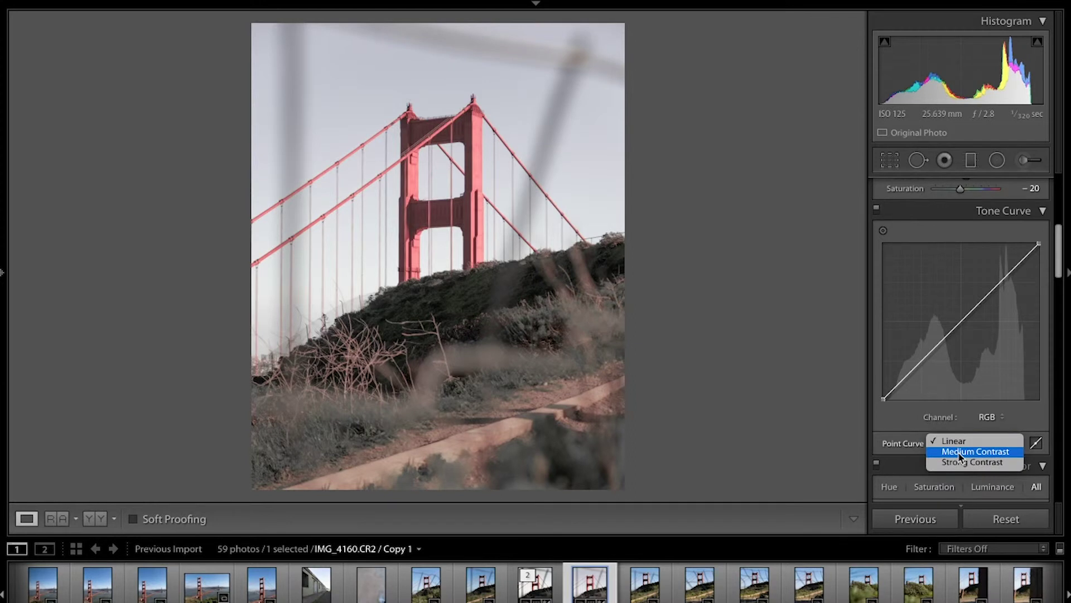
pyautogui.click(959, 450)
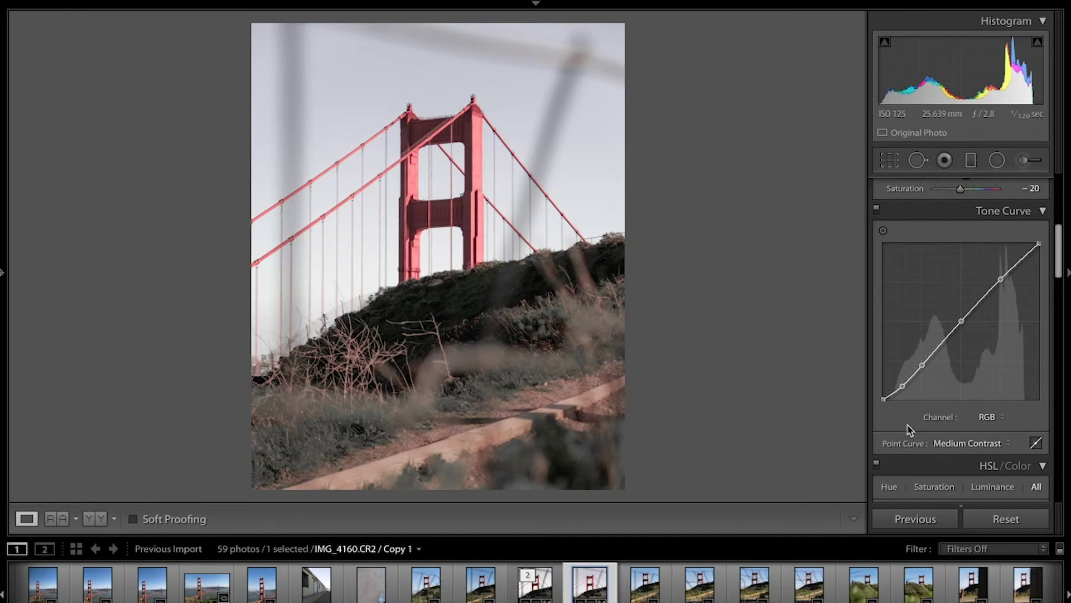
# - Lower the Red saturation slightly in the HSL adjustments
pyautogui.scroll(5, 908, 427)
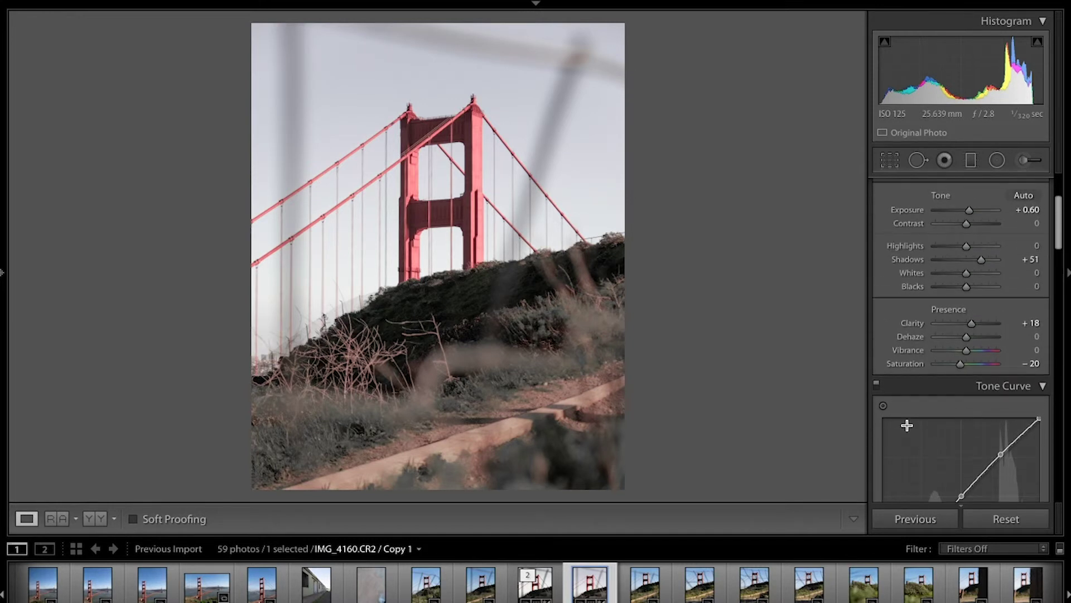
pyautogui.scroll(-10, 907, 426)
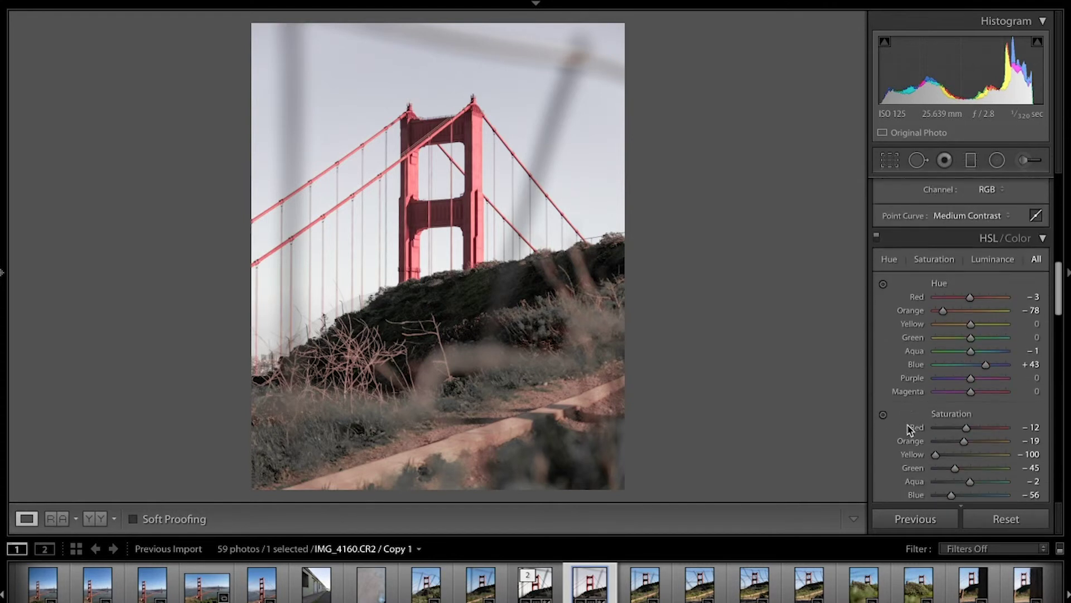
pyautogui.scroll(-3, 909, 426)
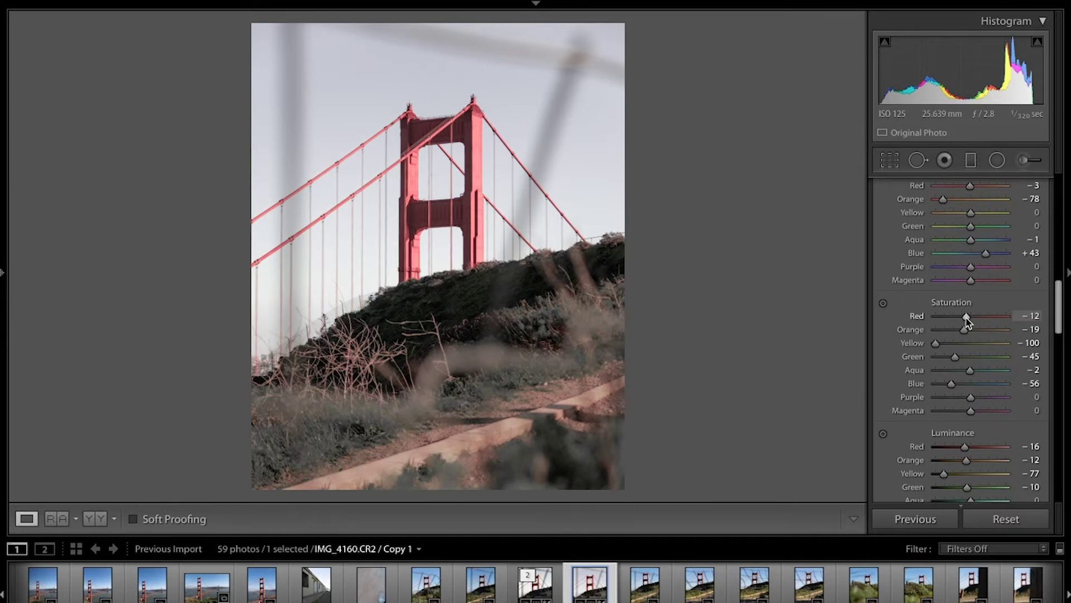
pyautogui.moveTo(960, 321); pyautogui.dragTo(956, 323)
# - Warm the highlights with Split Toning, previewing the tint colours and setting hue to 53 and saturation to 15
pyautogui.scroll(-5, 938, 304)
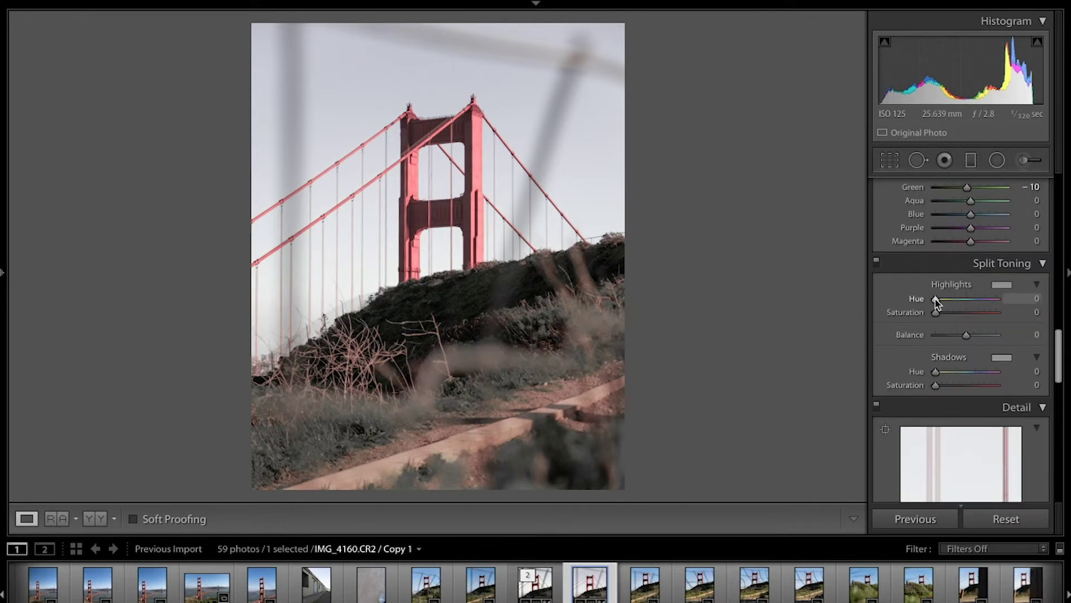
pyautogui.keyDown('alt'); pyautogui.click(937, 300); pyautogui.keyUp('alt')
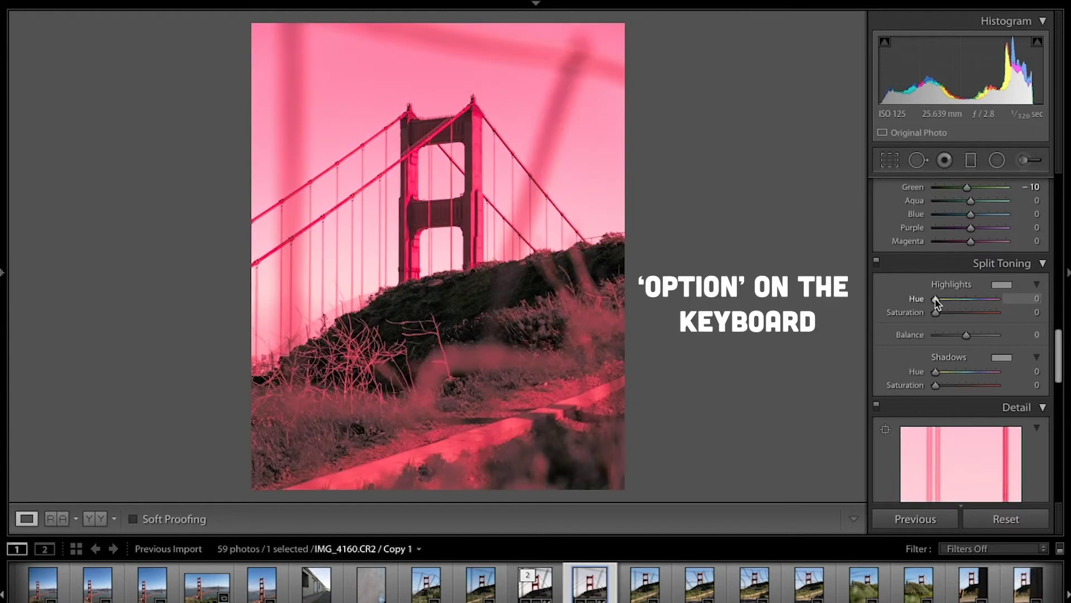
pyautogui.moveTo(937, 301); pyautogui.dragTo(944, 321)
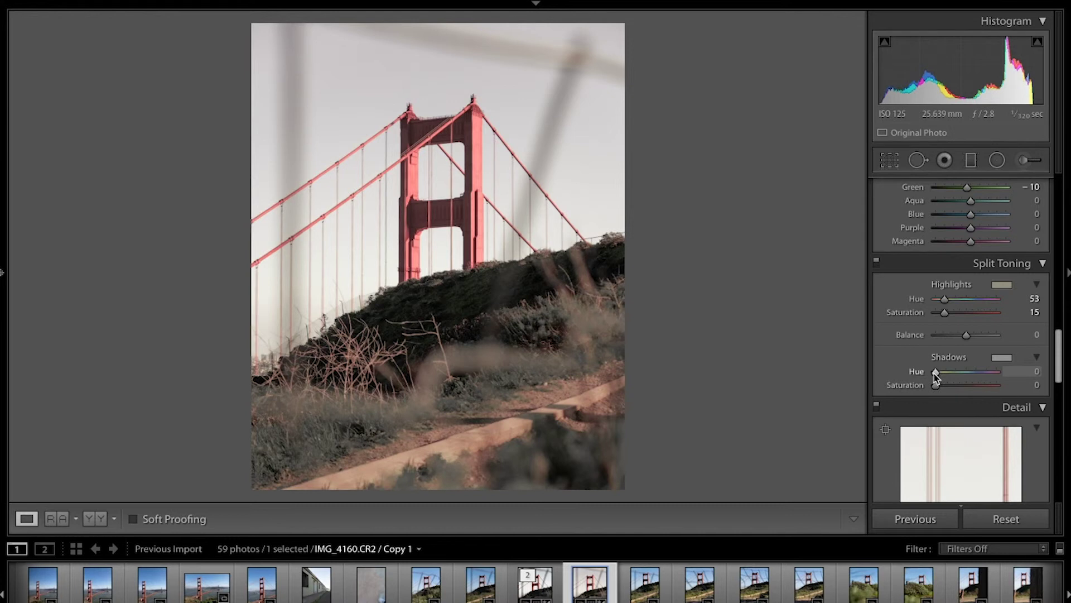
# - Tint the shadows blue with Split Toning, previewing the colours, using hue 210 and a low saturation
pyautogui.press('alt')
pyautogui.moveTo(936, 377); pyautogui.dragTo(972, 376)
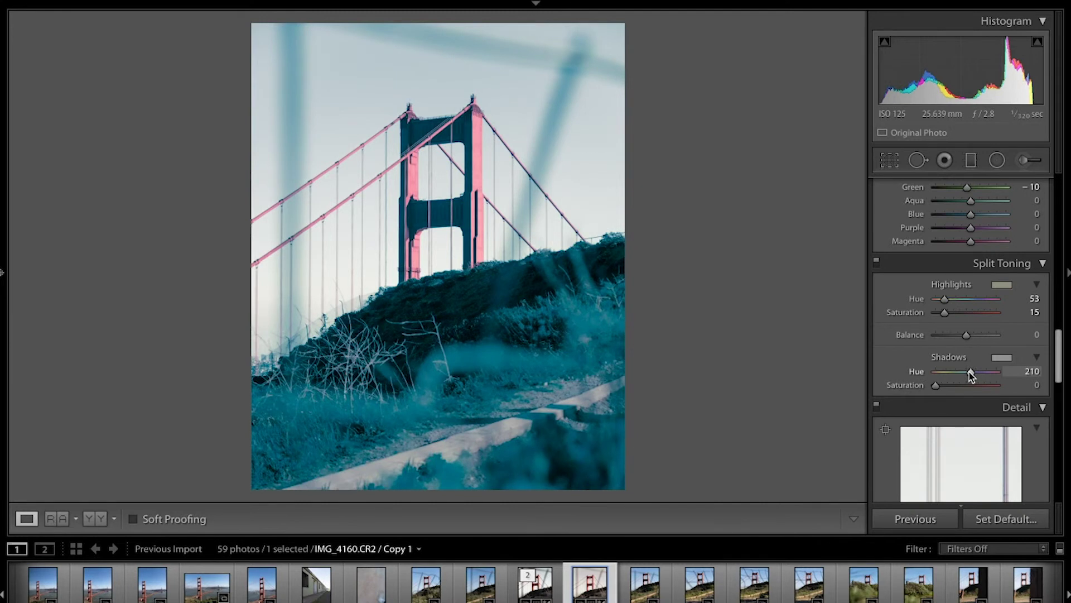
pyautogui.moveTo(972, 376); pyautogui.dragTo(941, 390)
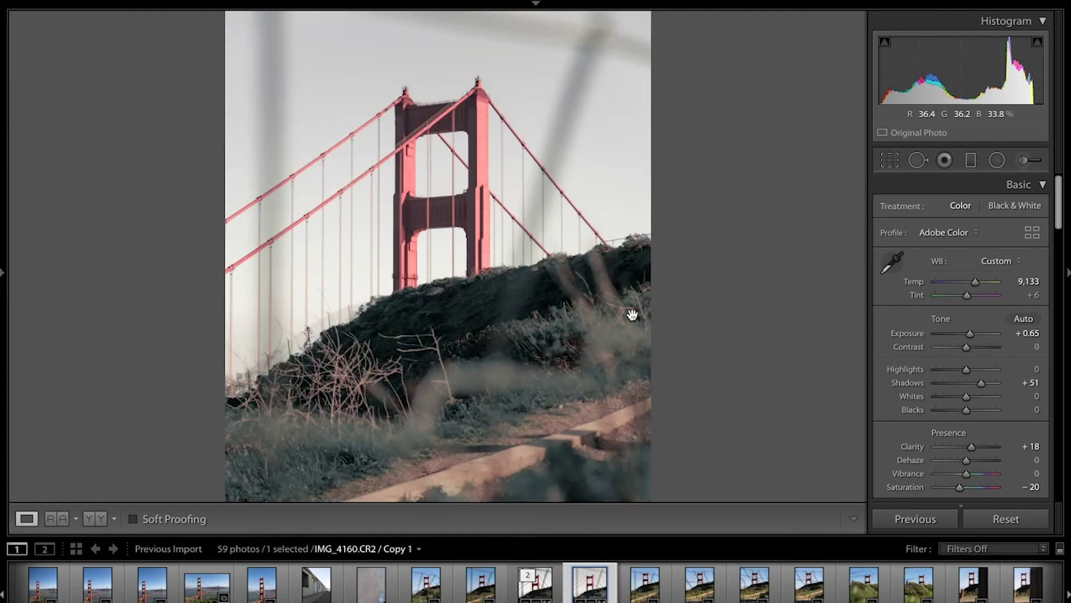
# - Draw a radial filter over the photo, then reshape it into a wide ellipse centred on the bridge tower
pyautogui.click(997, 161)
pyautogui.moveTo(309, 146); pyautogui.dragTo(685, 201)
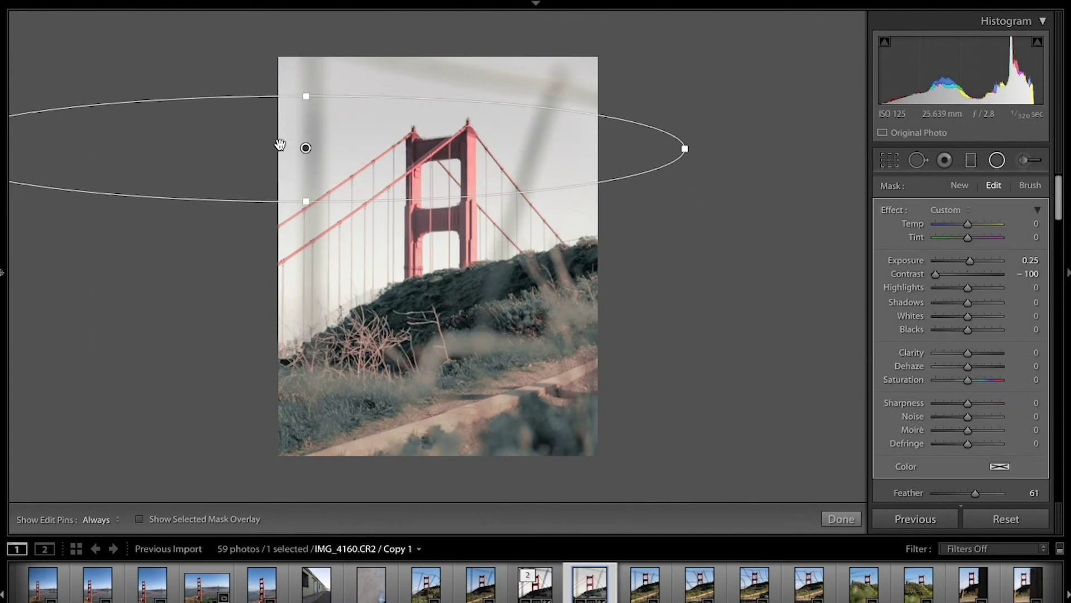
pyautogui.moveTo(305, 147); pyautogui.dragTo(474, 144)
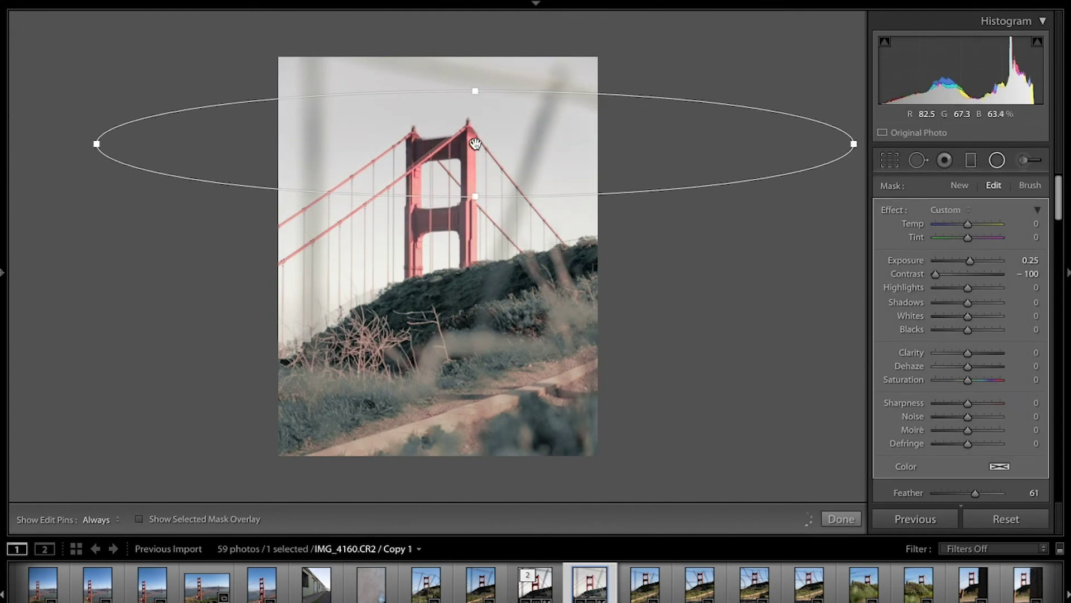
pyautogui.moveTo(475, 200); pyautogui.dragTo(475, 251)
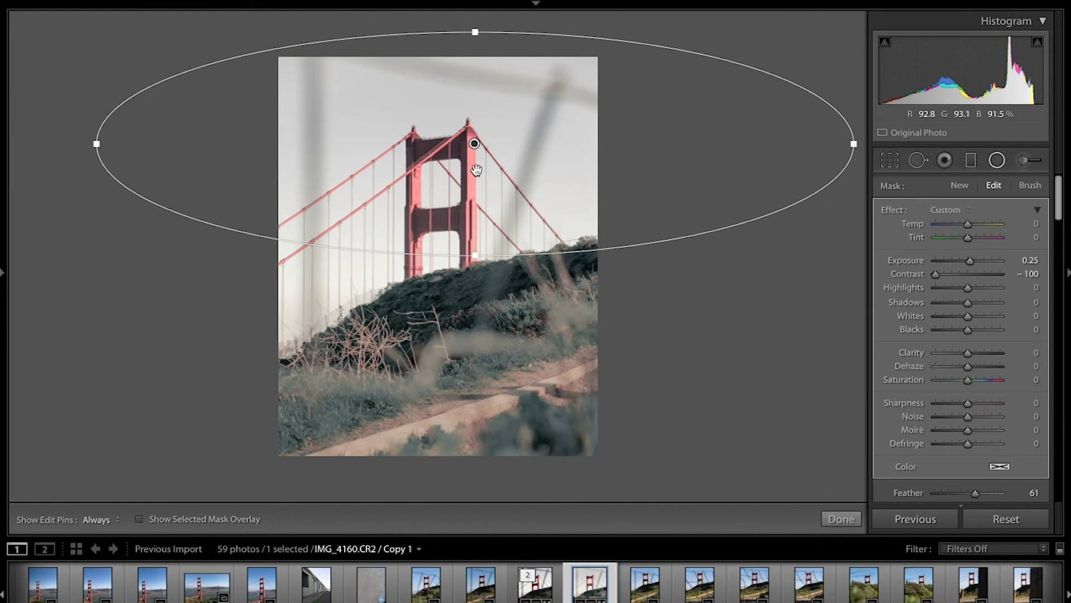
pyautogui.moveTo(474, 143); pyautogui.dragTo(474, 209)
pyautogui.moveTo(852, 199); pyautogui.dragTo(693, 200)
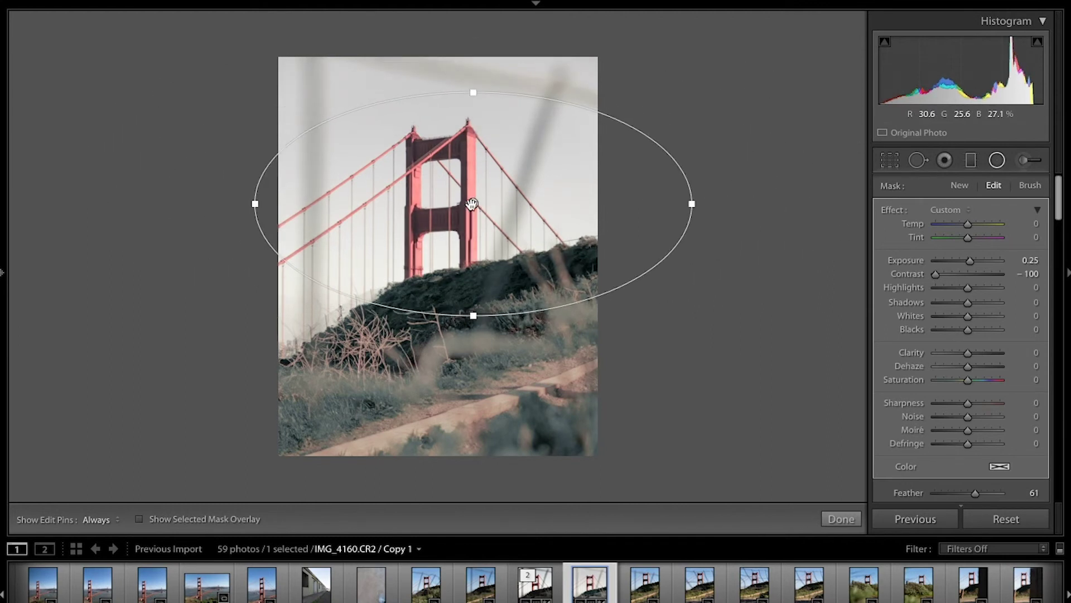
pyautogui.moveTo(468, 205); pyautogui.dragTo(443, 217)
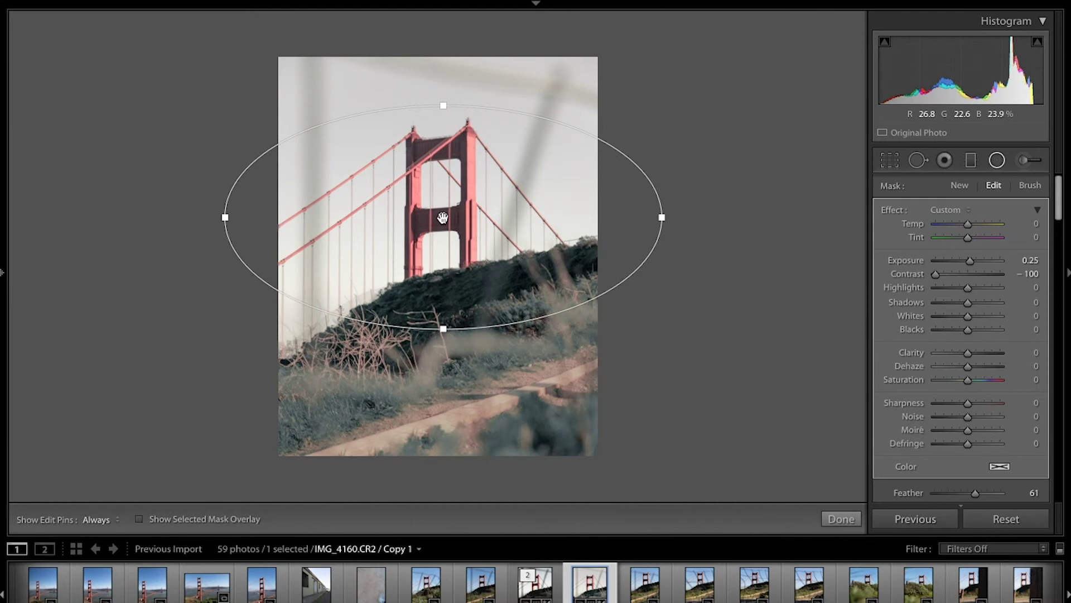
# - Stretch the radial filter vertically to reach just inside the photo's upper edge and reduce its feather to 29
pyautogui.moveTo(442, 217)
pyautogui.moveTo(441, 107); pyautogui.dragTo(443, 99)
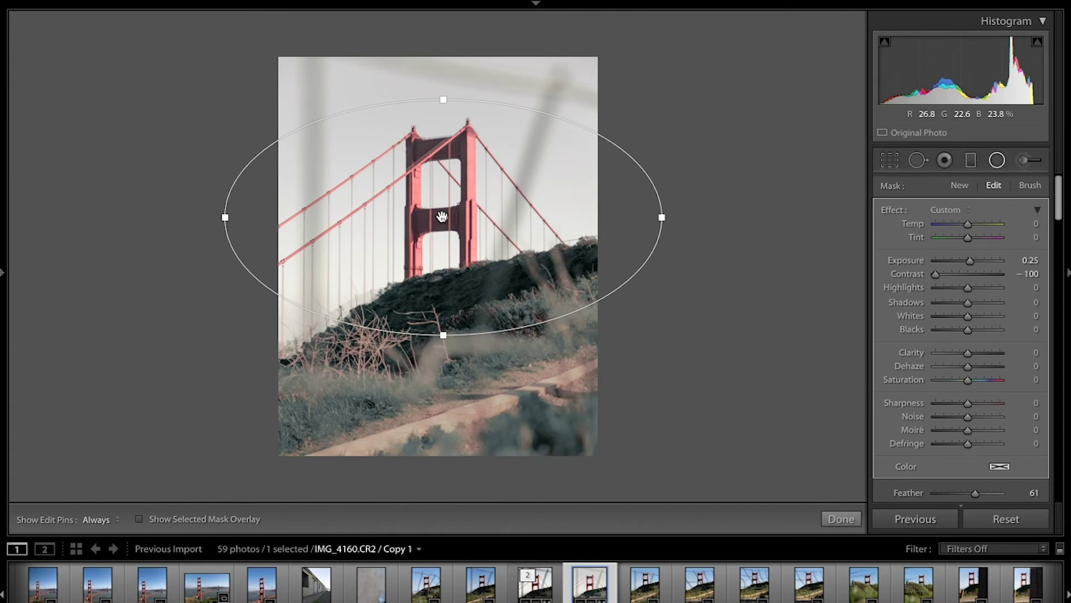
pyautogui.moveTo(443, 100); pyautogui.dragTo(443, 80)
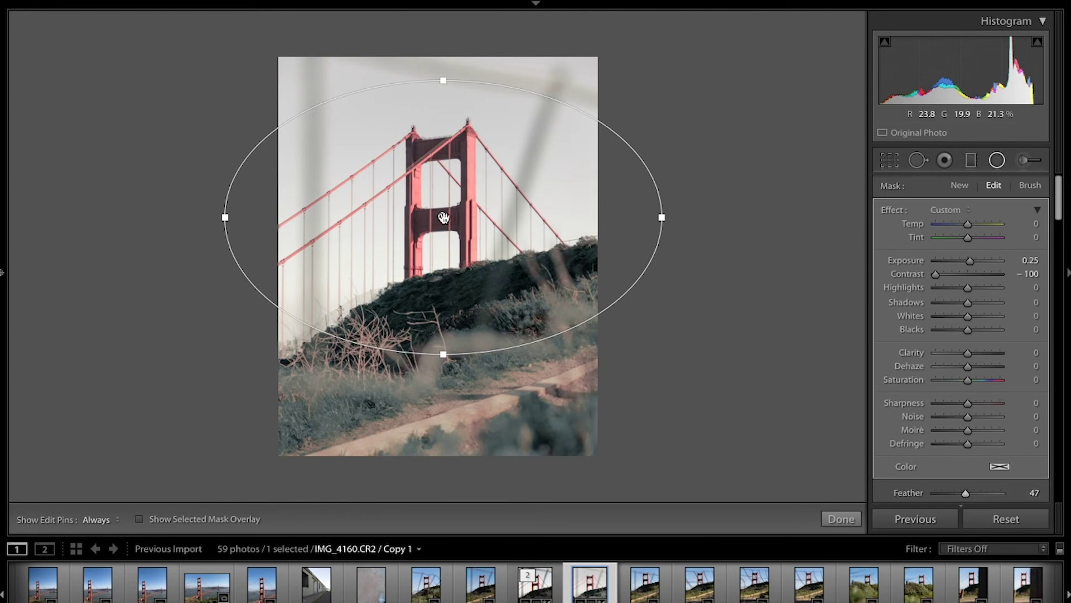
pyautogui.moveTo(444, 217)
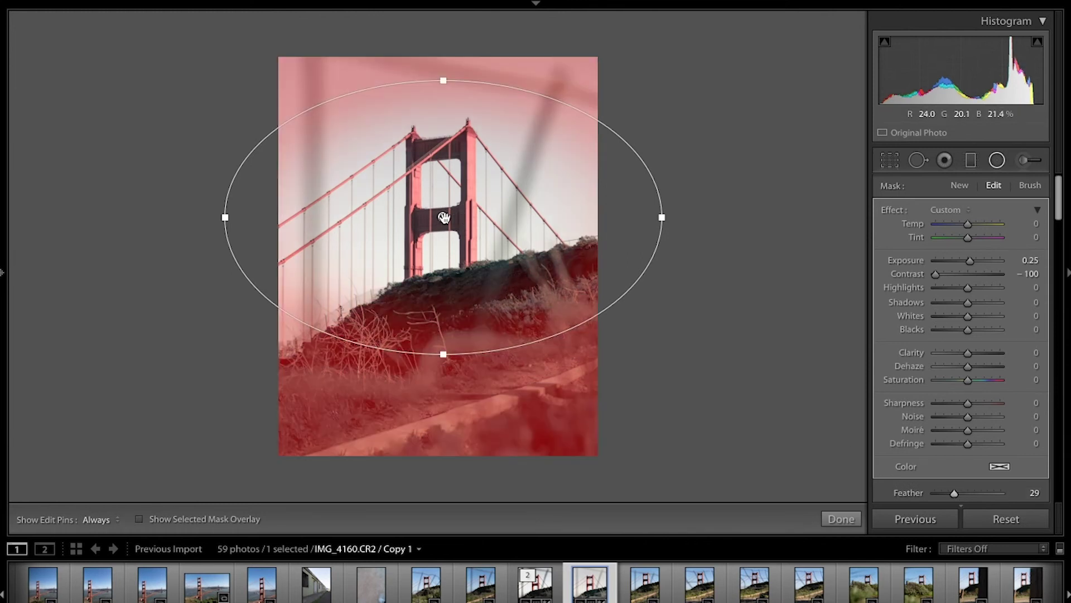
pyautogui.moveTo(445, 78); pyautogui.dragTo(443, 66)
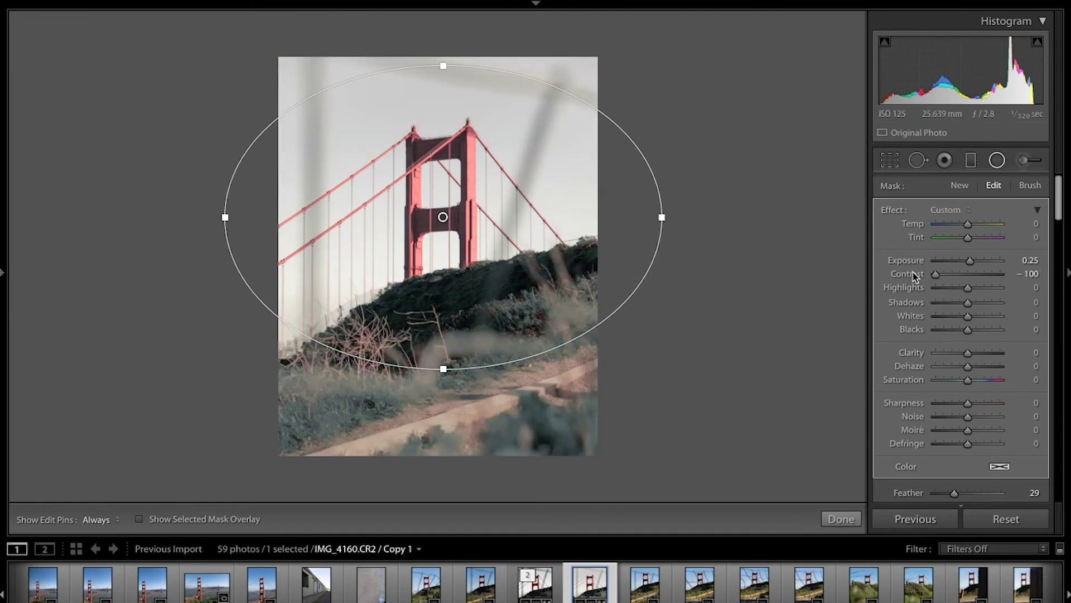
# - Reset the radial filter's contrast to zero, set its exposure to -0.63 to darken the surroundings, and finish editing the filter
pyautogui.doubleClick(914, 274)
pyautogui.moveTo(972, 267); pyautogui.dragTo(966, 268)
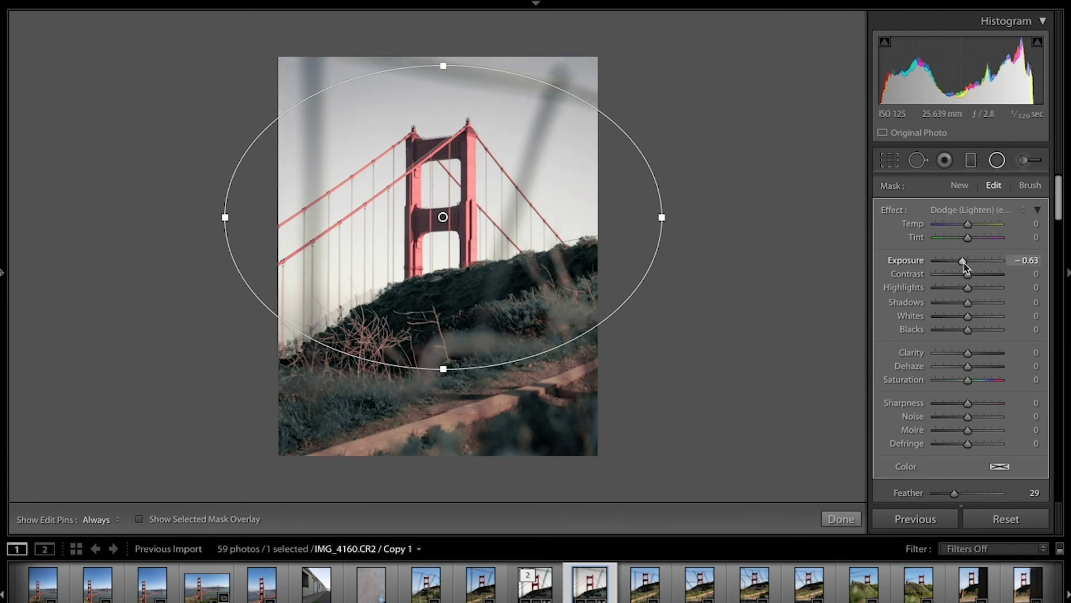
pyautogui.click(998, 162)
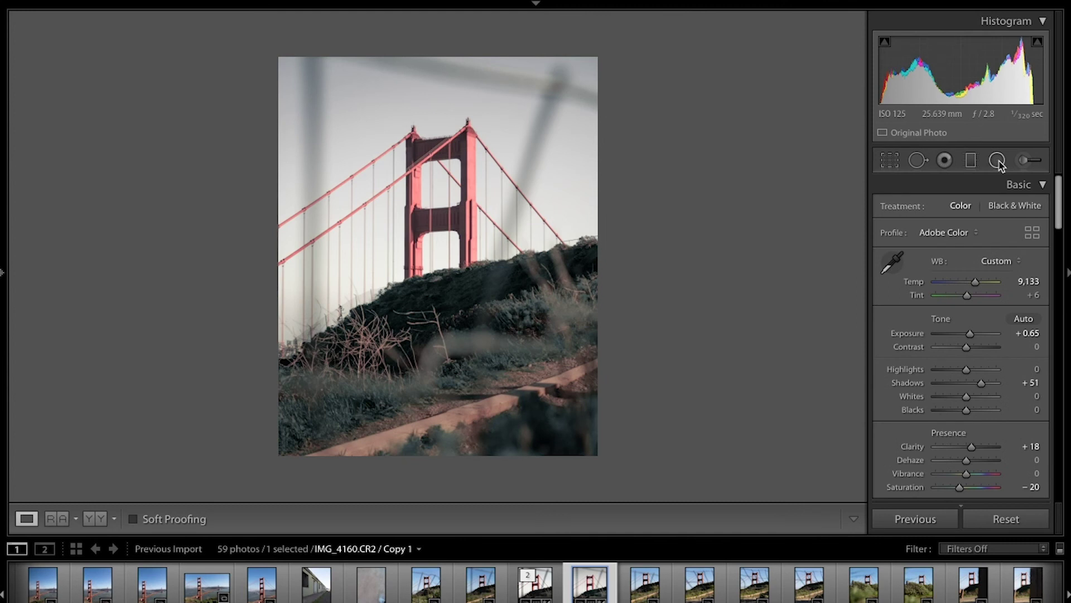